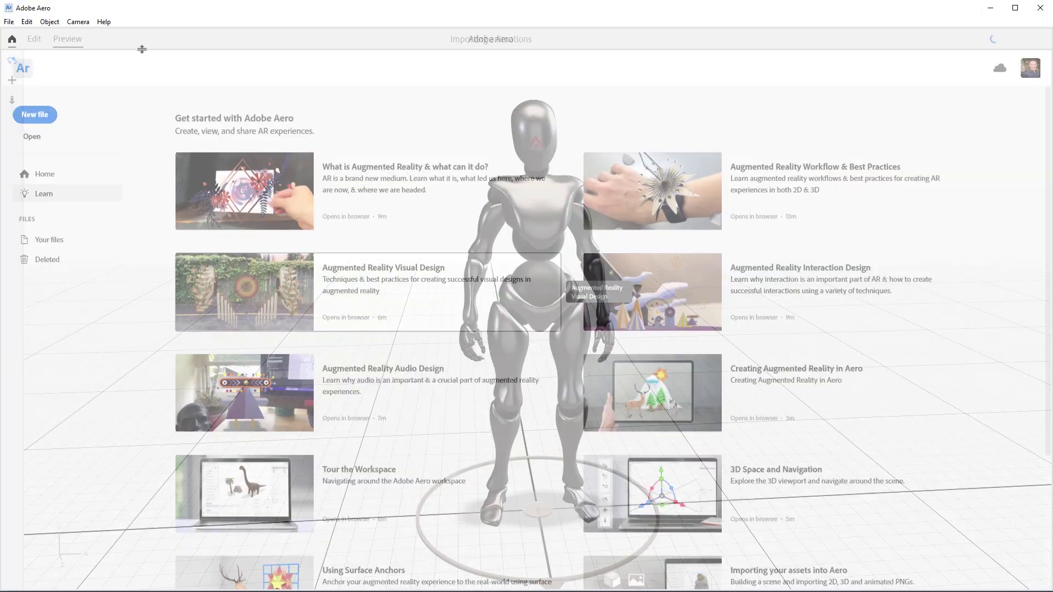
Step: Create a new project named "new" and import AeroXbot_idle from the Tutorial 01 folder into the scene
left_click(37, 117)
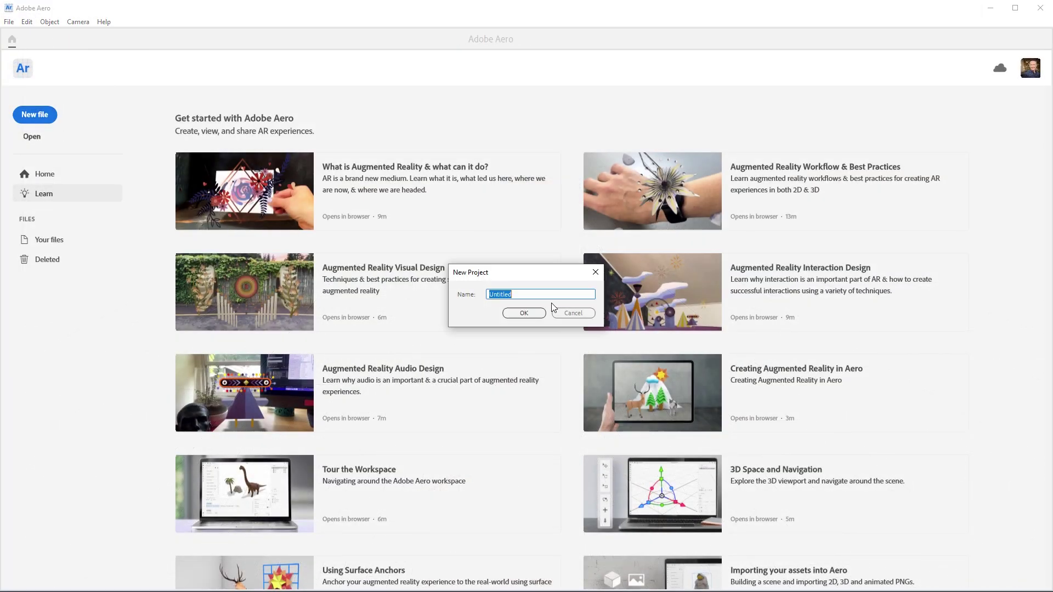
type("new")
key("Return")
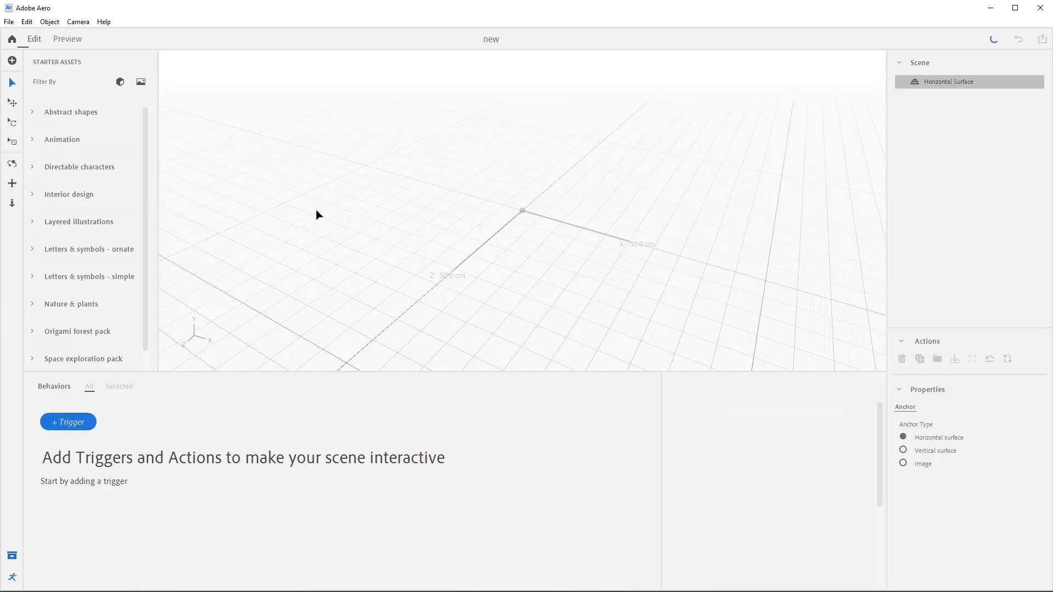
key("alt+Tab")
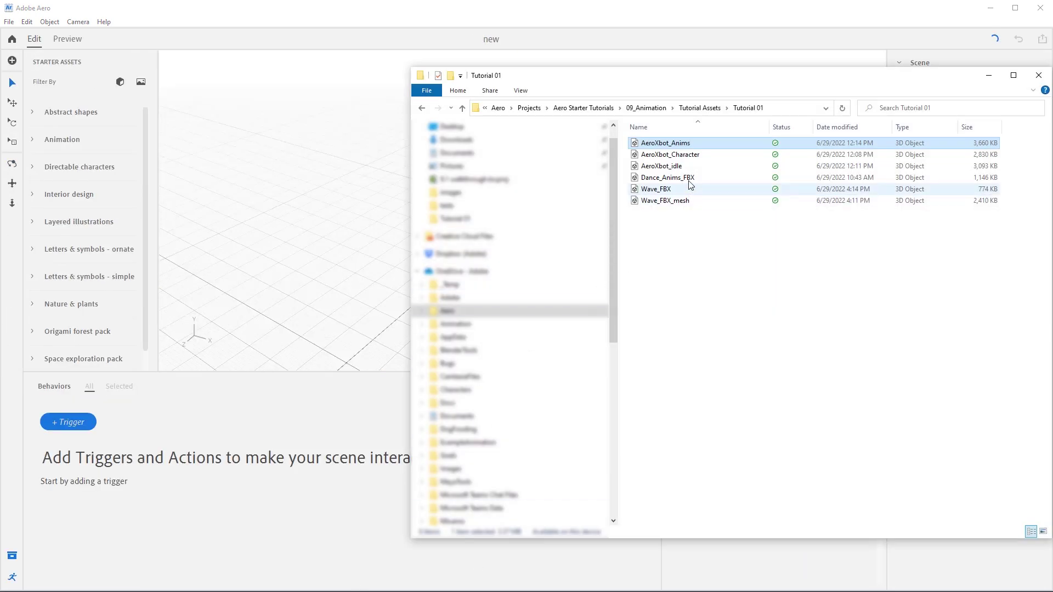
left_click_drag(662, 166, 334, 212)
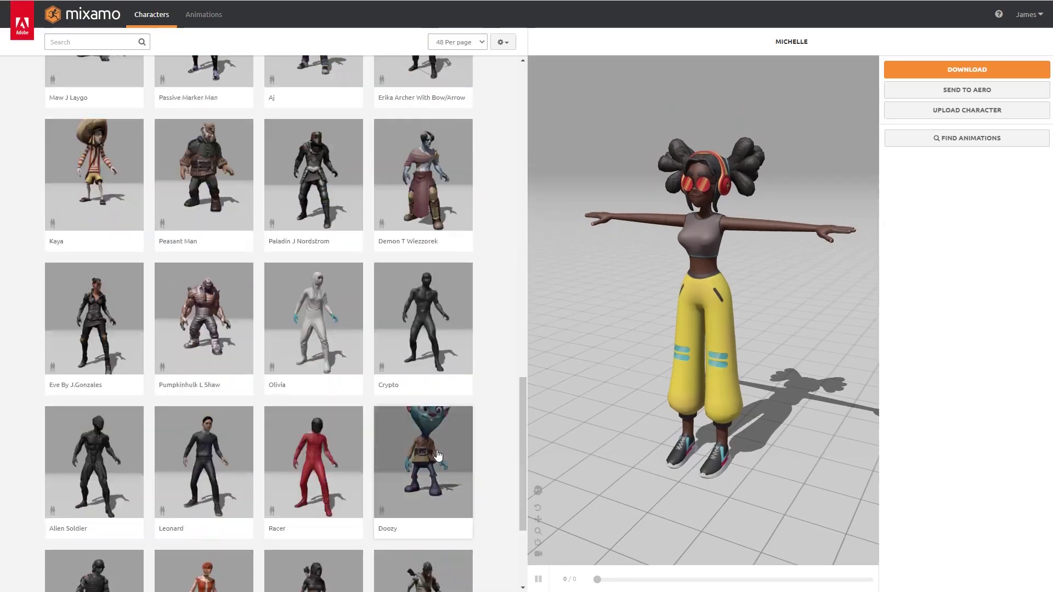
Step: Switch to Mixamo and load the X Bot character from the third page of characters
left_click(284, 496)
left_click(314, 153)
left_click(730, 165)
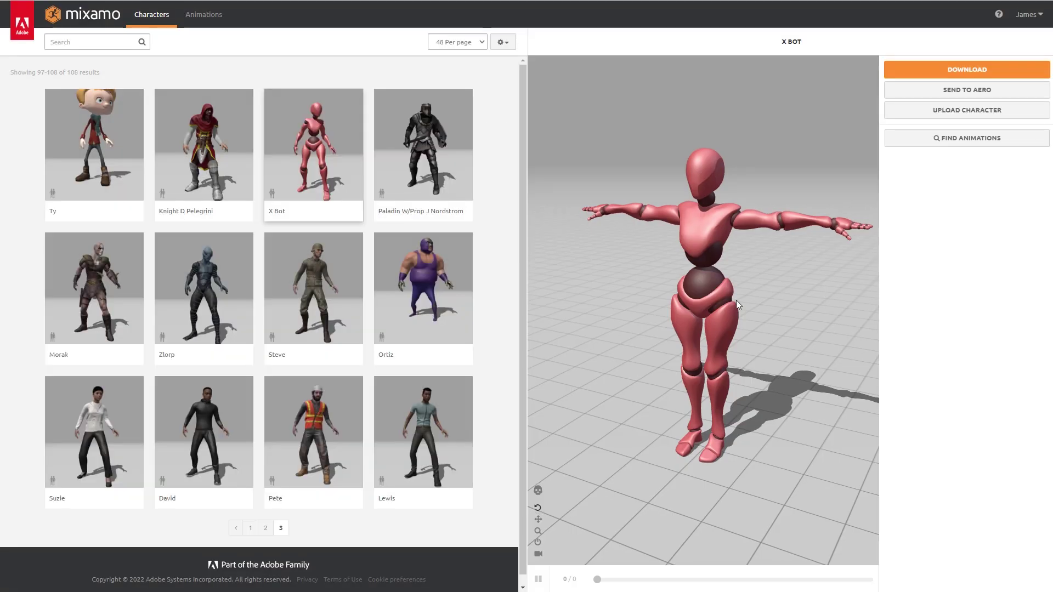
left_click(895, 90)
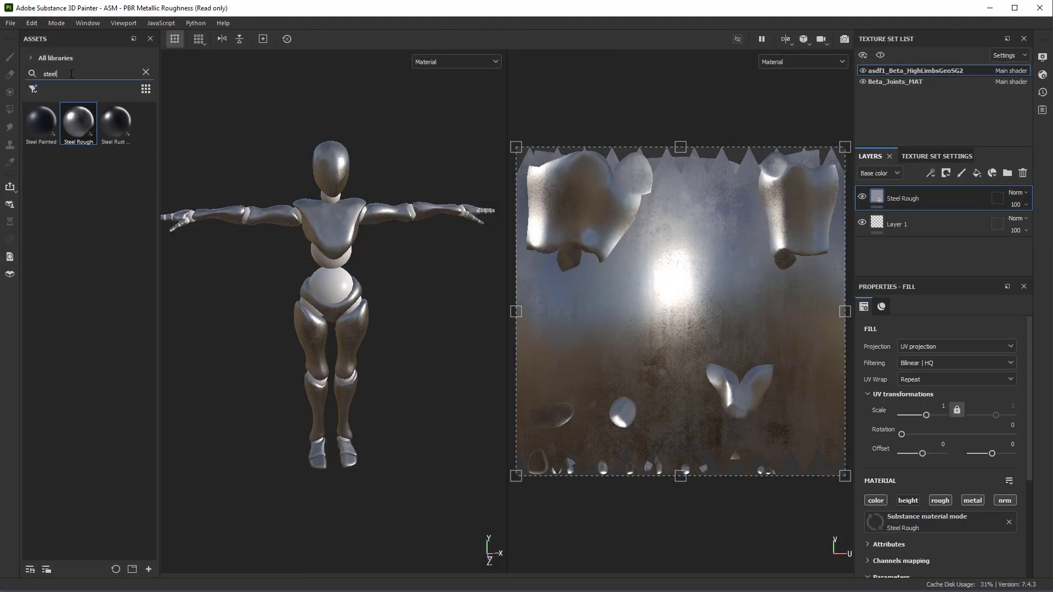
Step: Switch to Substance 3D Painter, search the assets for "rubber" and apply Rubber Tire to the robot's abdomen joint
left_click(22, 73)
type("rubber")
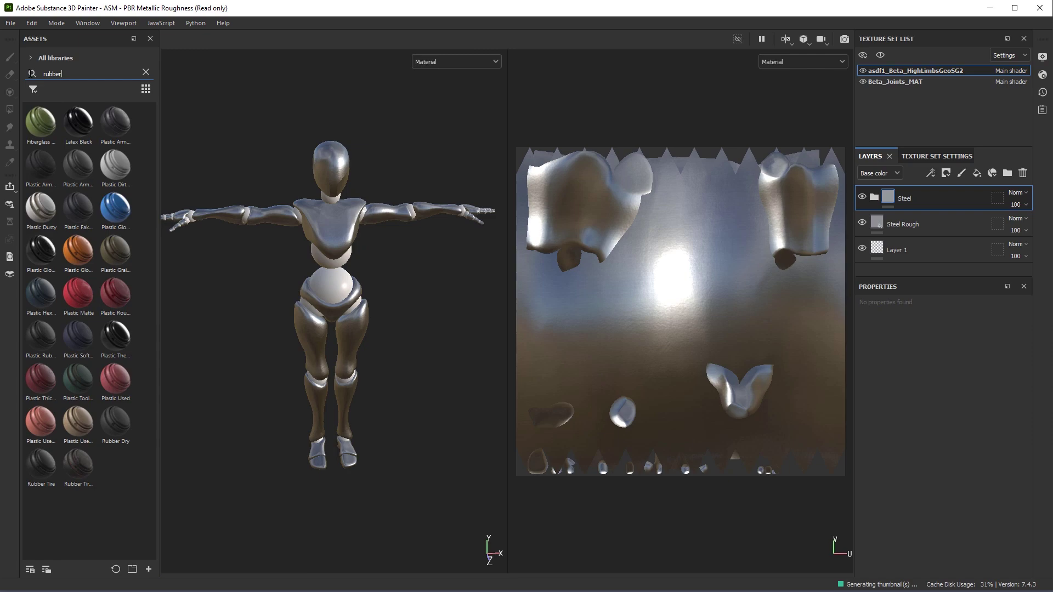
left_click_drag(40, 465, 332, 285)
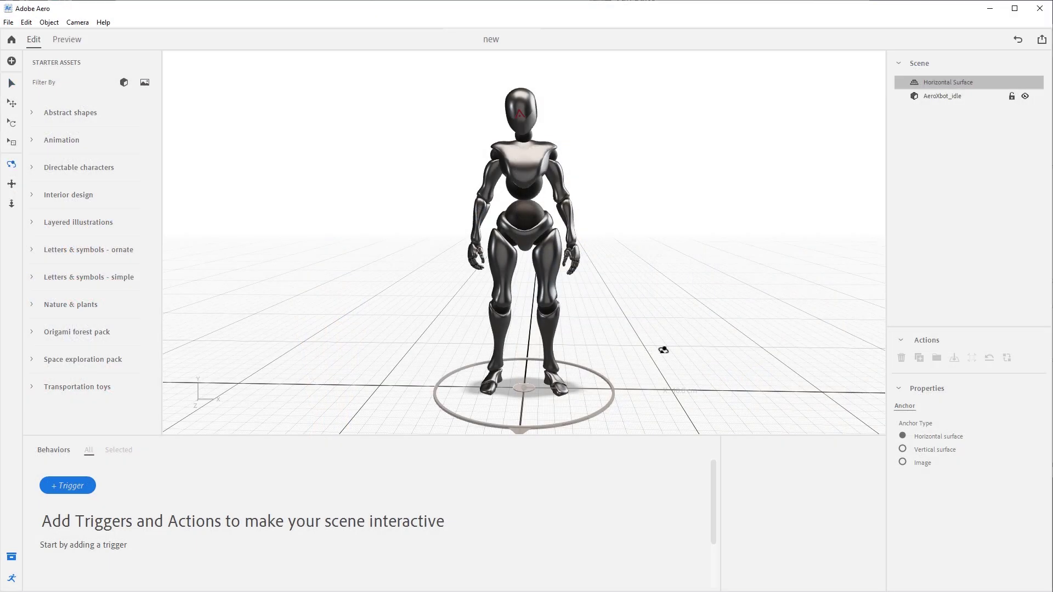
left_click_drag(688, 353, 637, 348)
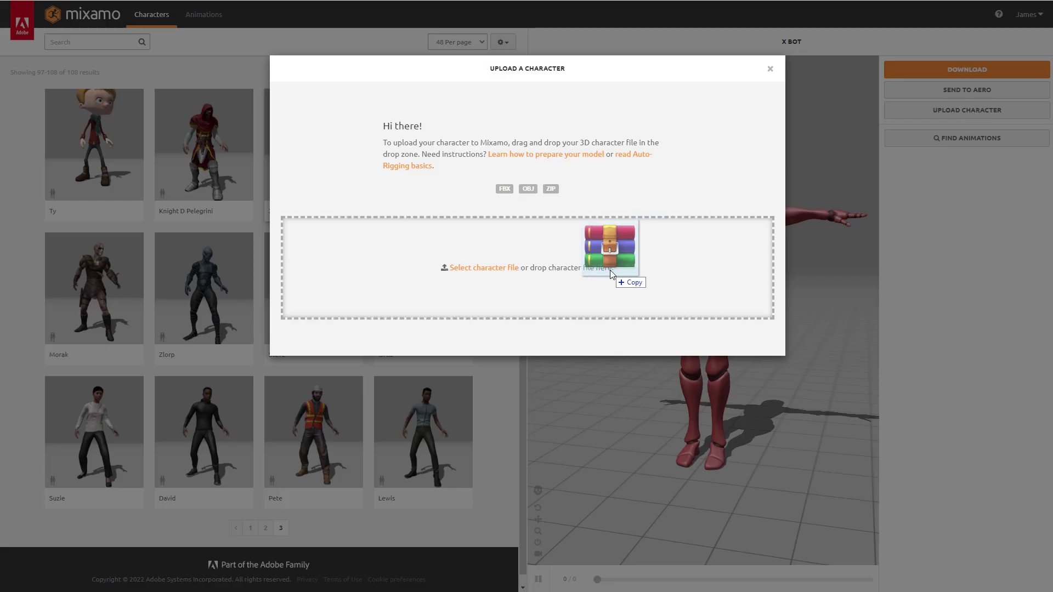
Step: Upload the character archive to Mixamo and auto-rig it with markers on the chin, wrists, elbows, knees and groin
left_click_drag(610, 270, 610, 271)
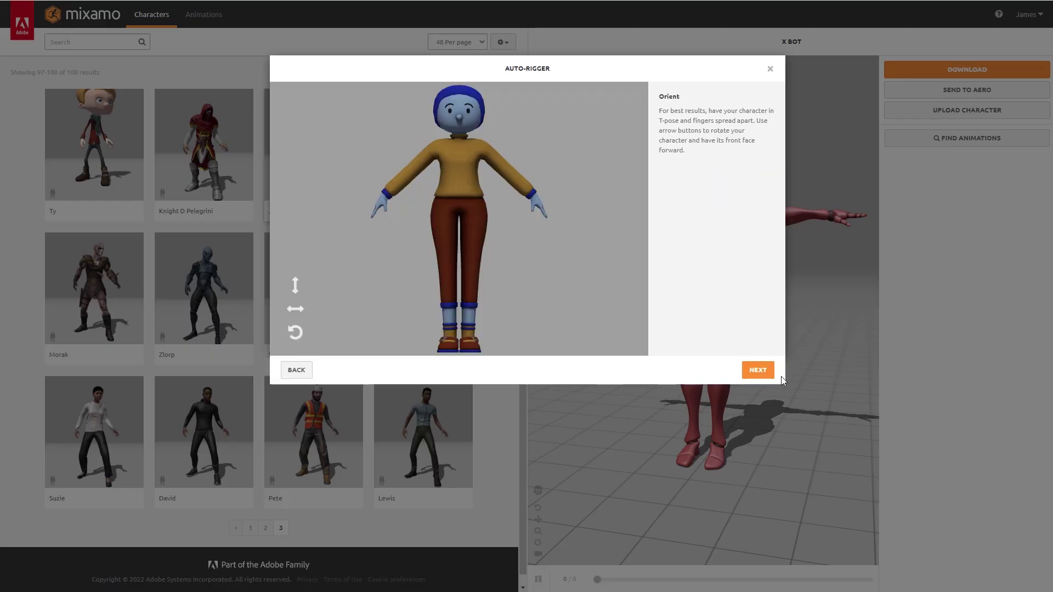
left_click_drag(330, 219, 459, 132)
left_click_drag(330, 246, 386, 197)
left_click_drag(329, 274, 408, 177)
left_click_drag(330, 301, 447, 265)
left_click_drag(329, 329, 459, 219)
left_click(760, 371)
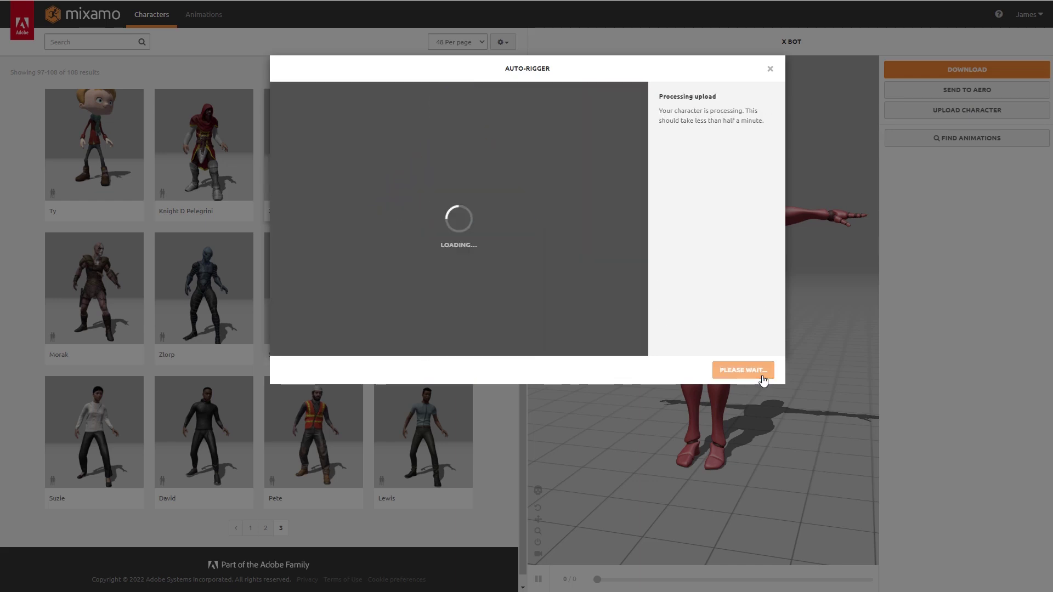
left_click(758, 370)
Step: Try the Capoeira animation on the uploaded character, and switch it to Rumba Dancing
left_click(204, 14)
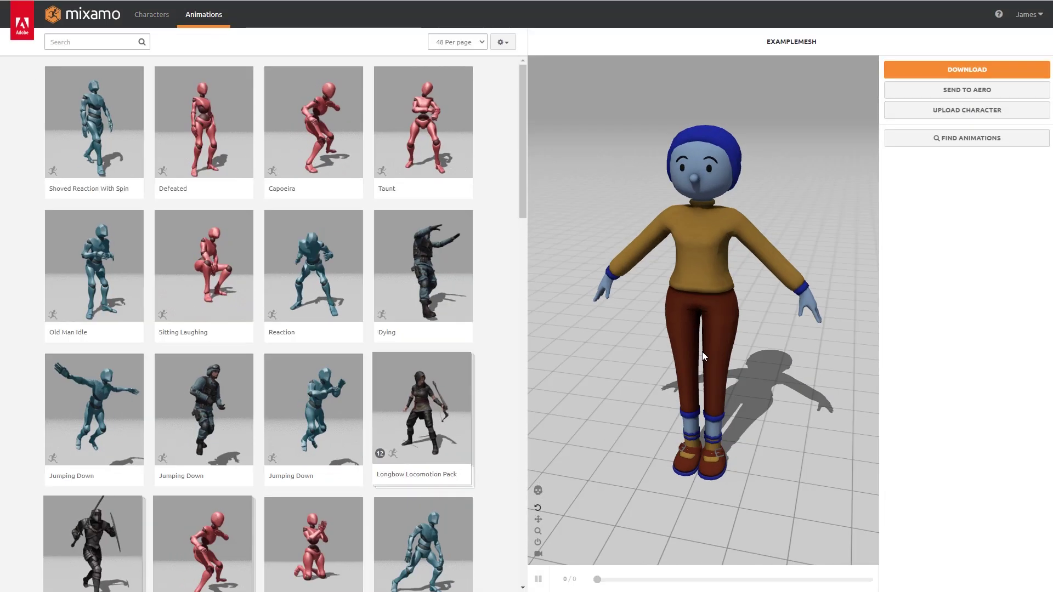
left_click(314, 132)
scroll(369, 360, "down", 5)
left_click(351, 417)
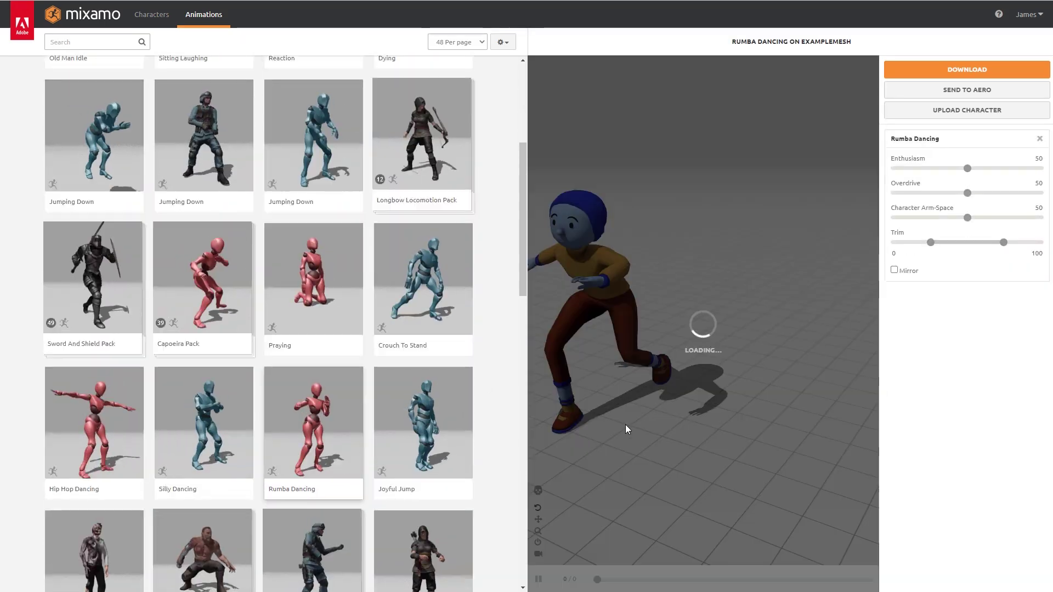
scroll(367, 455, "down", 3)
scroll(367, 468, "down", 5)
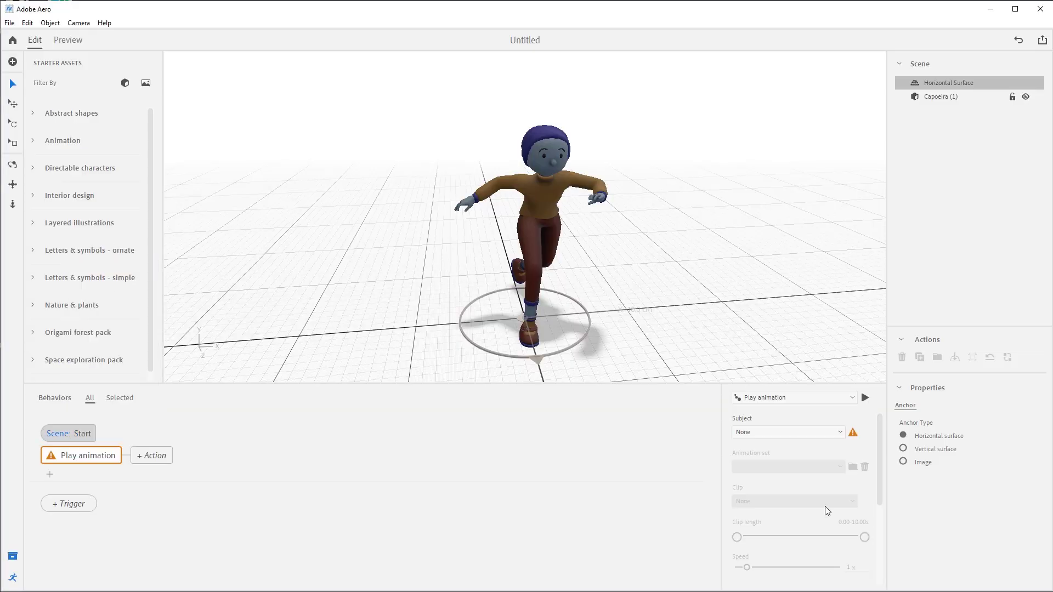
Step: Switch to Aero and preview the Play animation action in the Capoeira scene
left_click(866, 404)
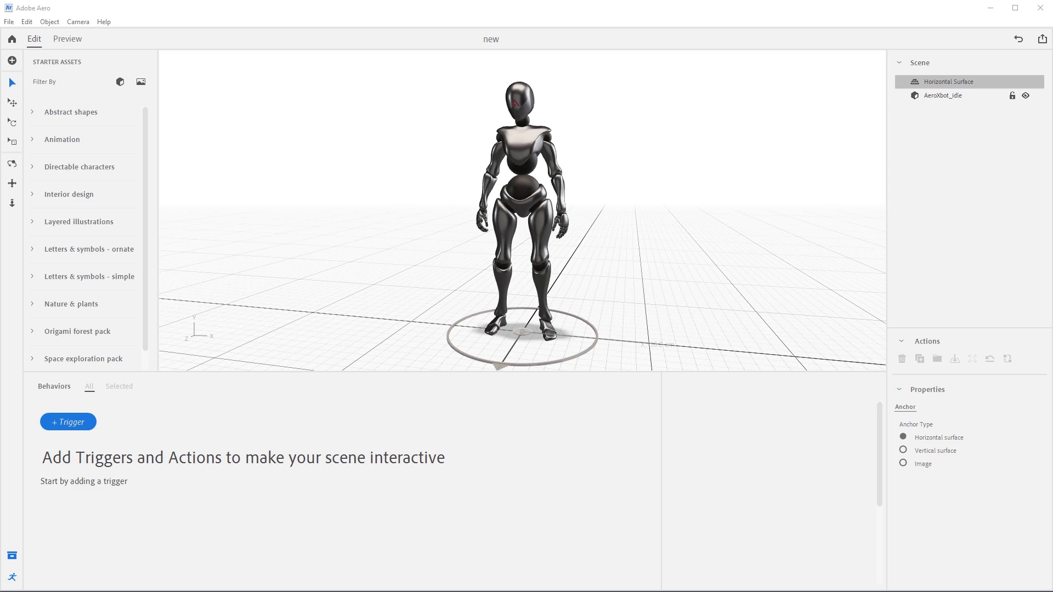
Step: Add a Start trigger to the scene with a Play animation action for AeroXbot_idle
middle_click_drag(678, 187, 804, 325)
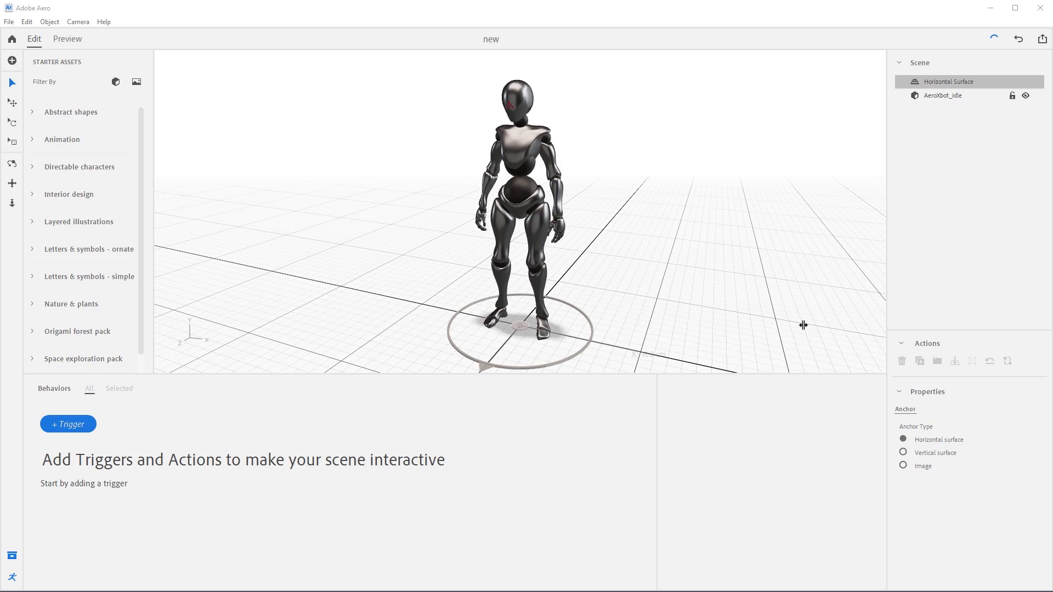
middle_click_drag(689, 300, 691, 274)
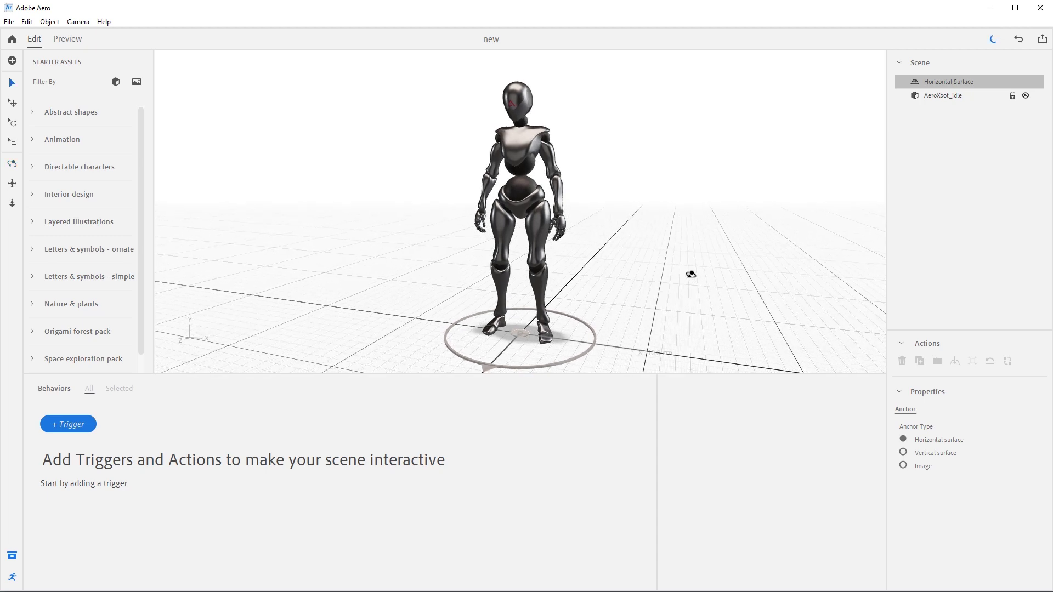
left_click(943, 97)
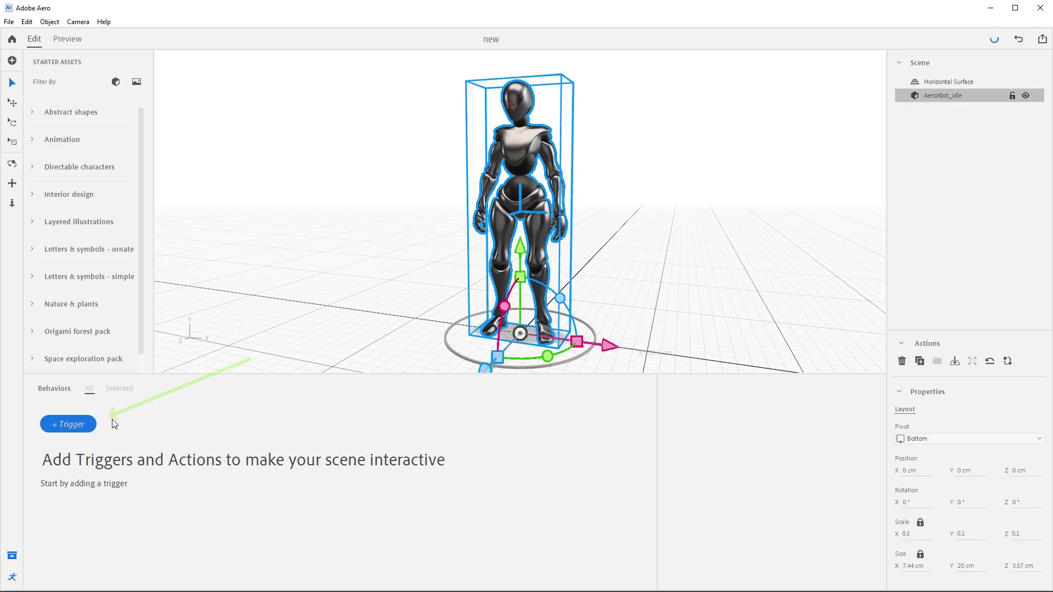
left_click(57, 424)
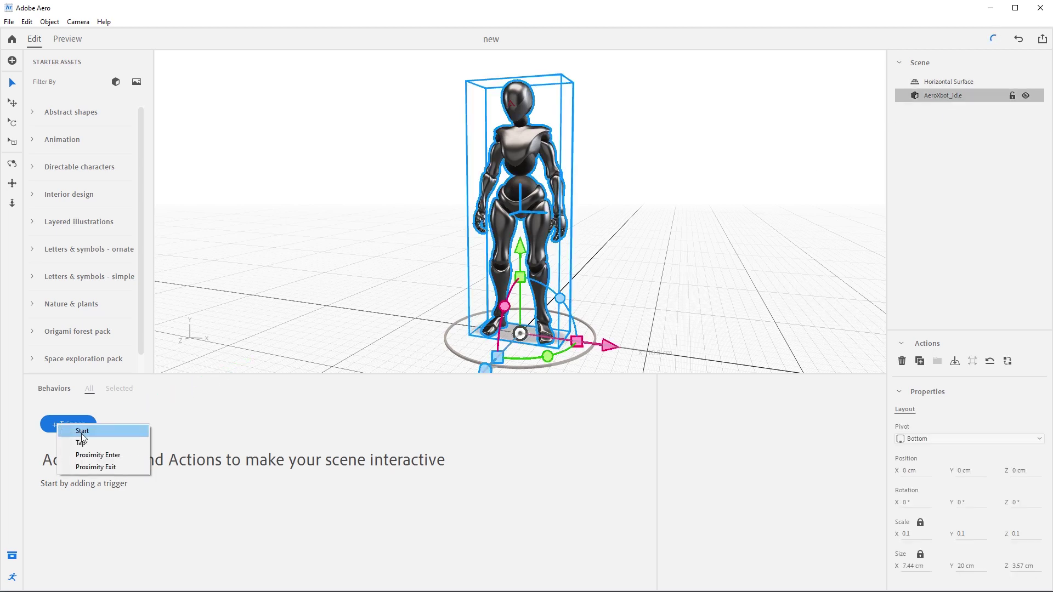
left_click(82, 432)
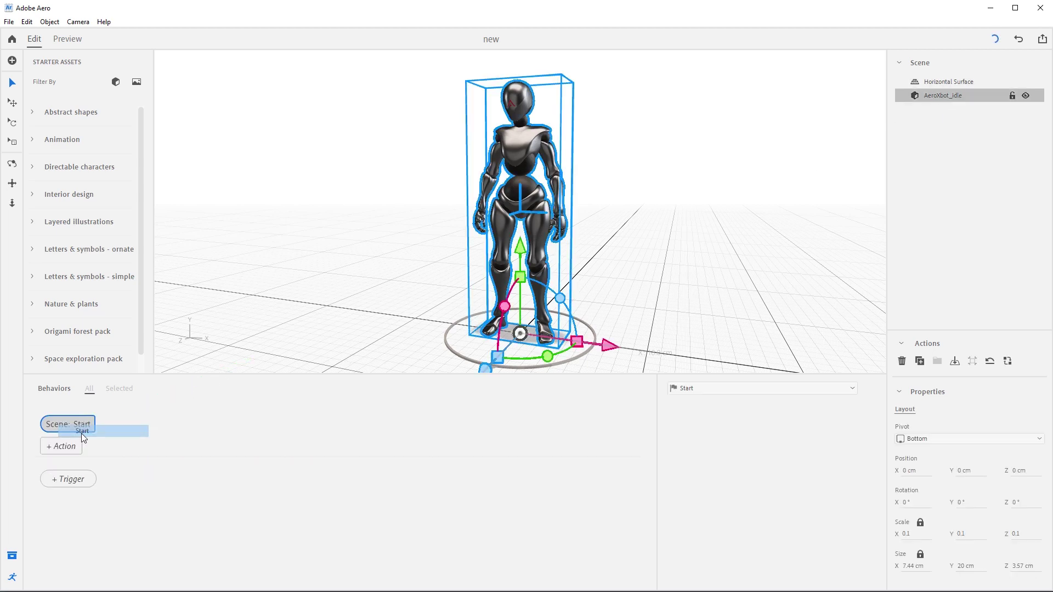
left_click(53, 449)
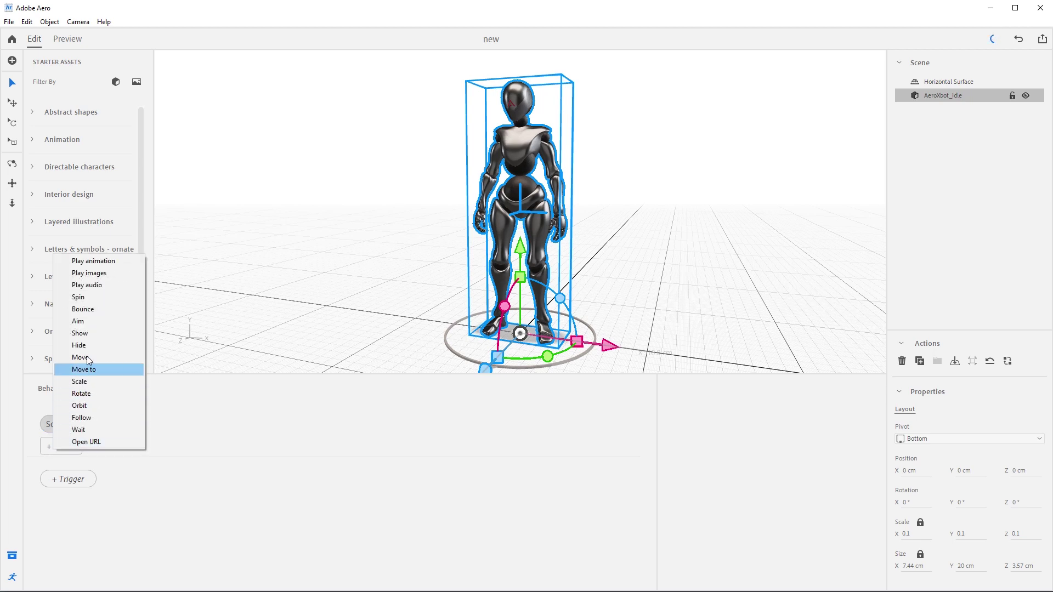
left_click(117, 261)
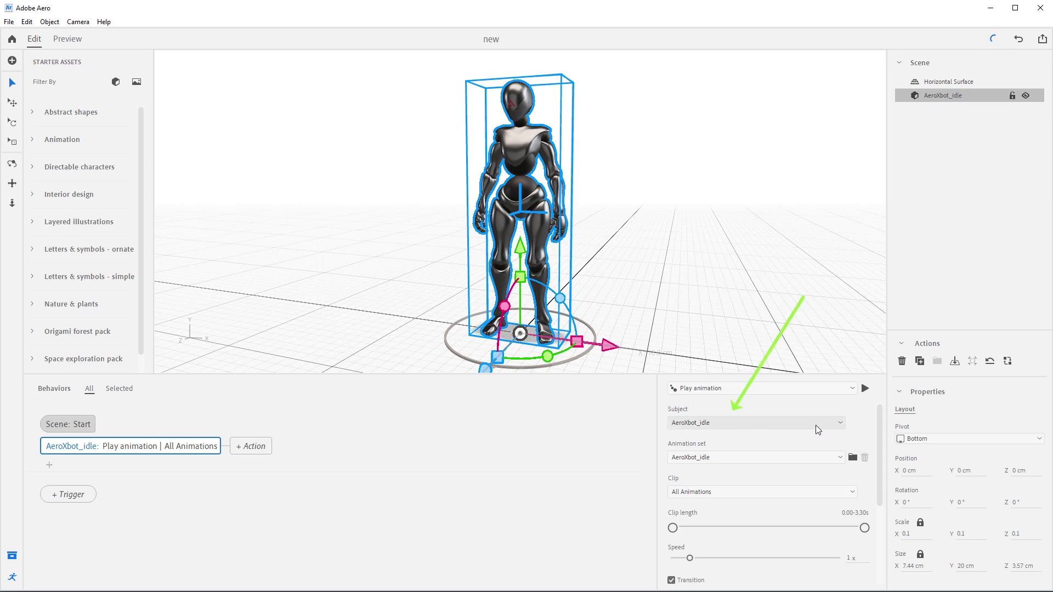
Step: Choose AeroXbot_idle as the subject of the Play animation action and preview the scene
left_click(799, 423)
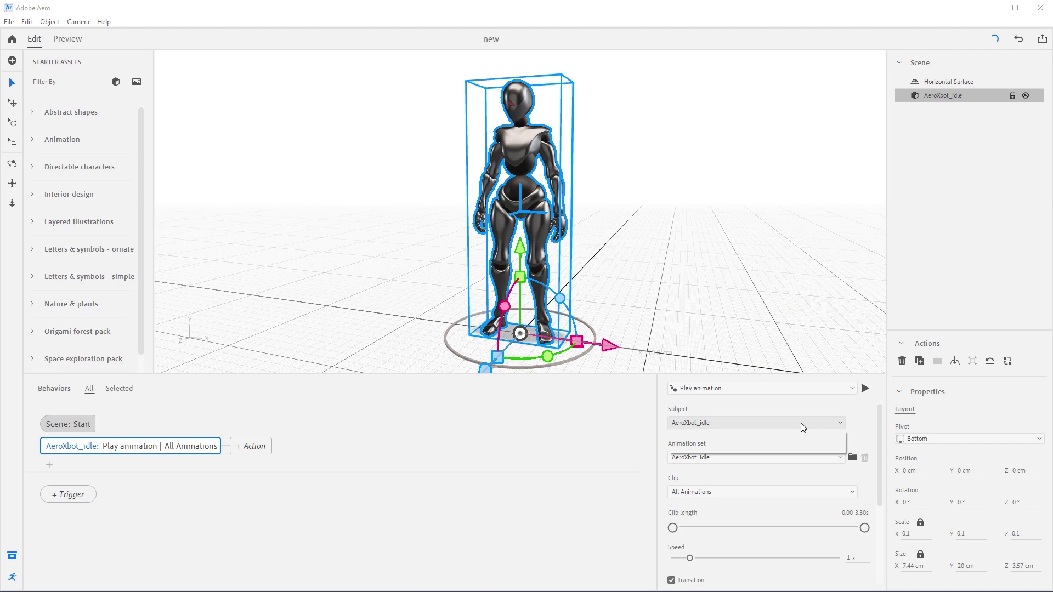
left_click(753, 449)
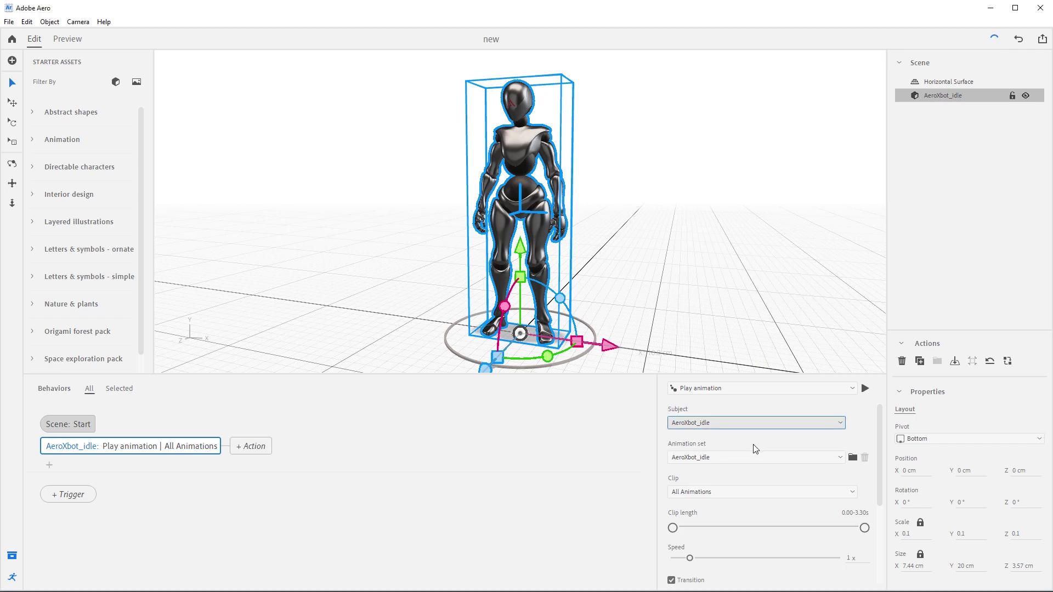
left_click(71, 40)
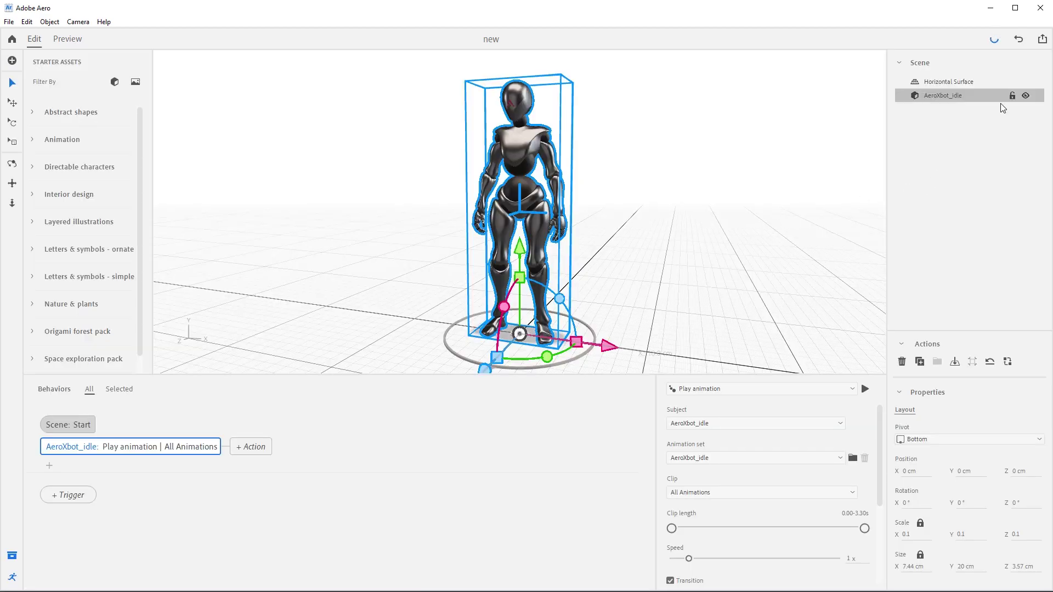
Step: Hide AeroXbot_idle and import AeroXbot_Anims from the Tutorial 01 folder into the scene
left_click(1025, 96)
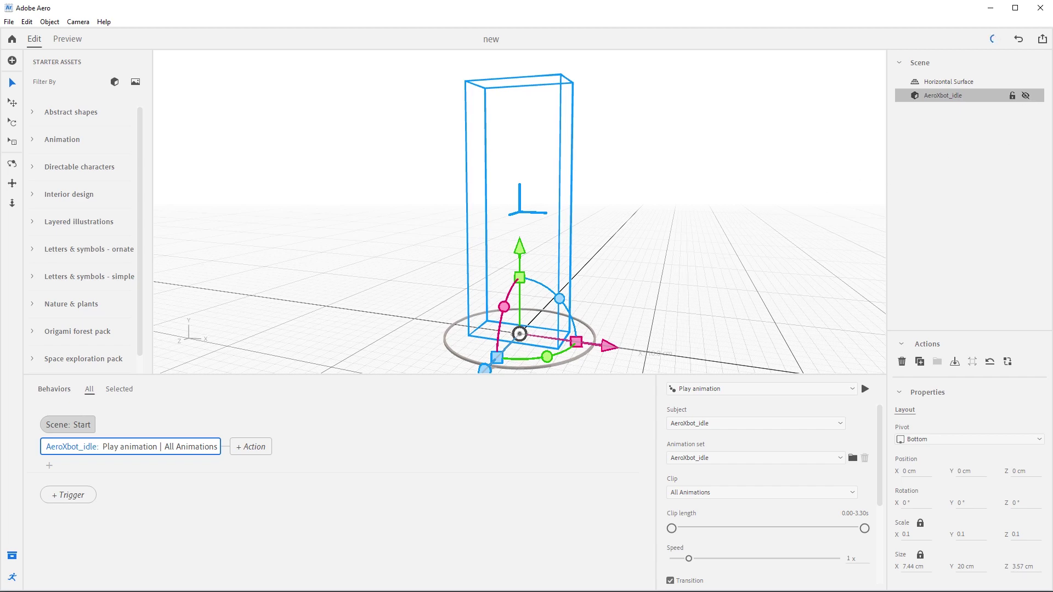
key("alt+Tab")
left_click(678, 145)
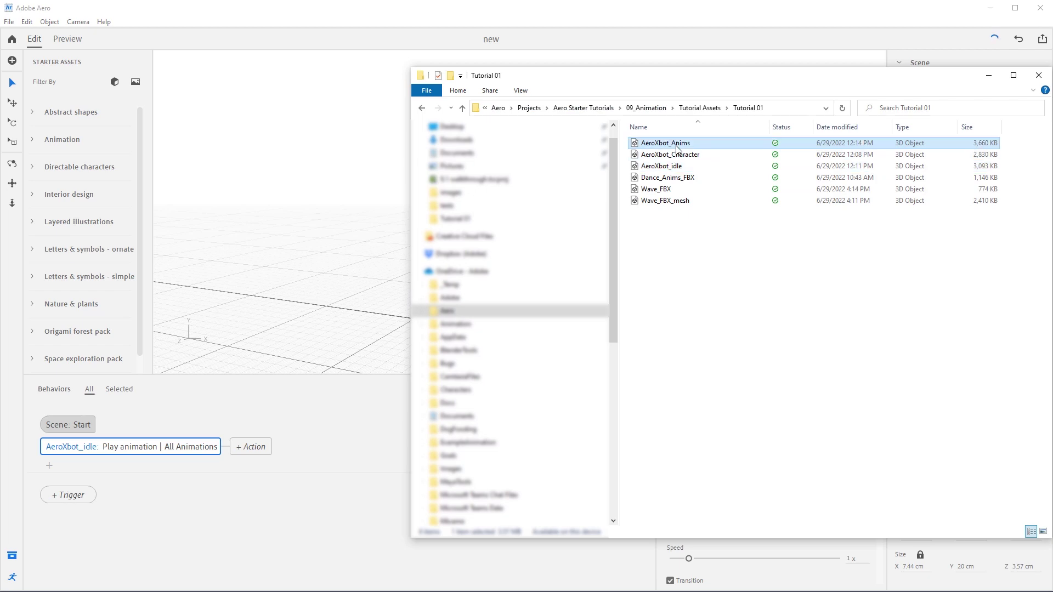
left_click_drag(669, 151, 344, 222)
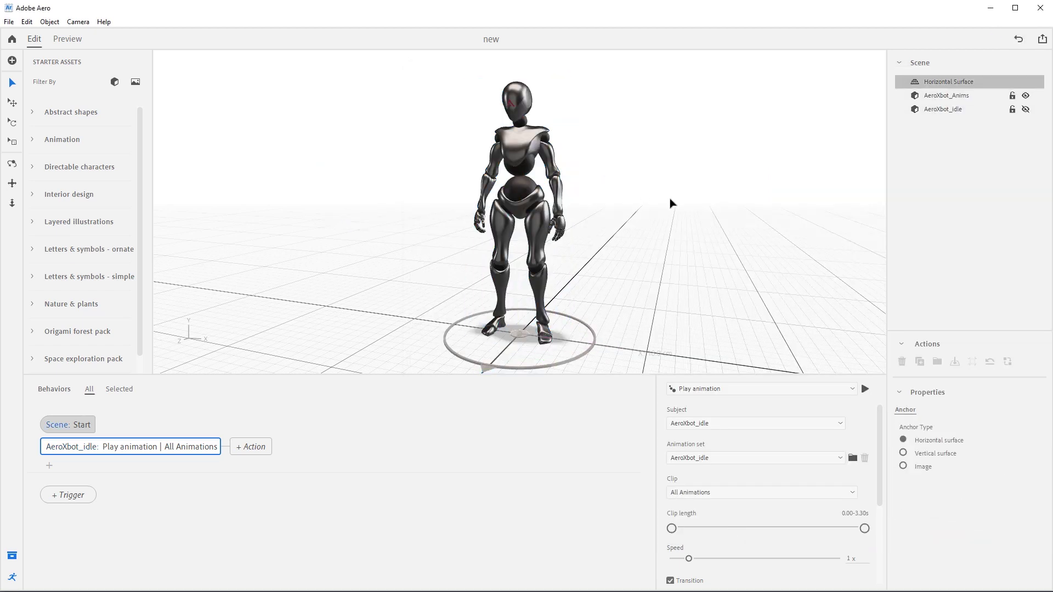
Step: Add a second Play animation action under the Start trigger with AeroXbot_Anims as its subject
left_click(49, 467)
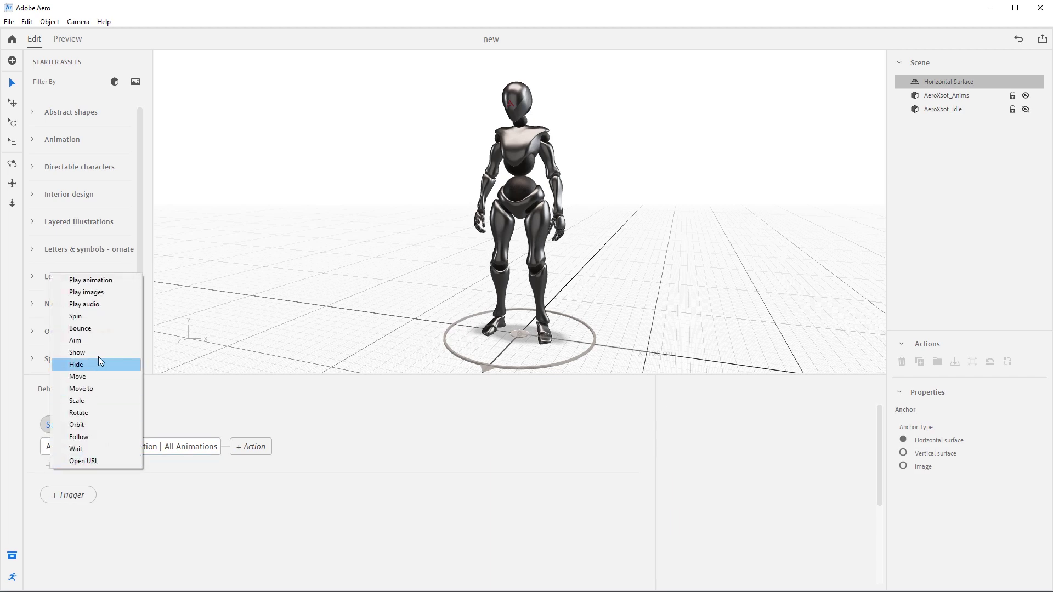
left_click(120, 281)
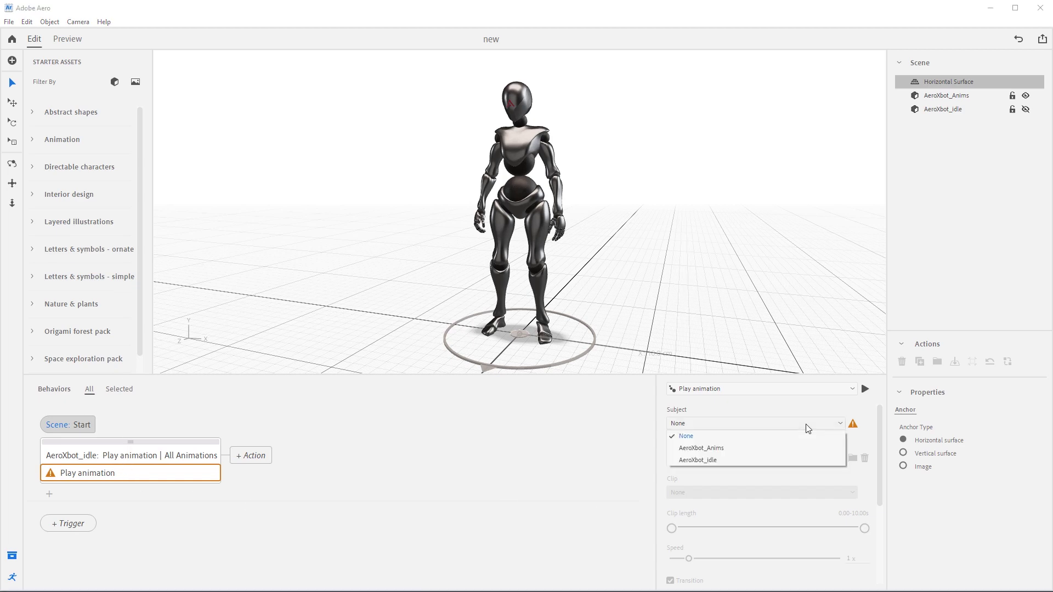
left_click(778, 448)
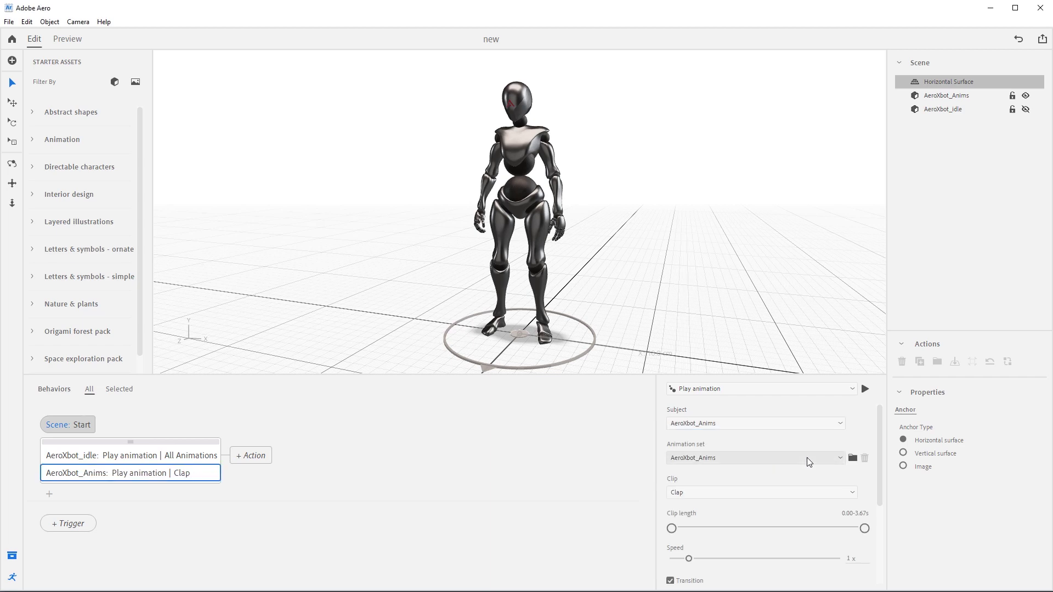
Step: Try the TaDa and ThumbsUp clips for the AeroXbot_Anims action and settle on ThumbsUp
left_click(854, 494)
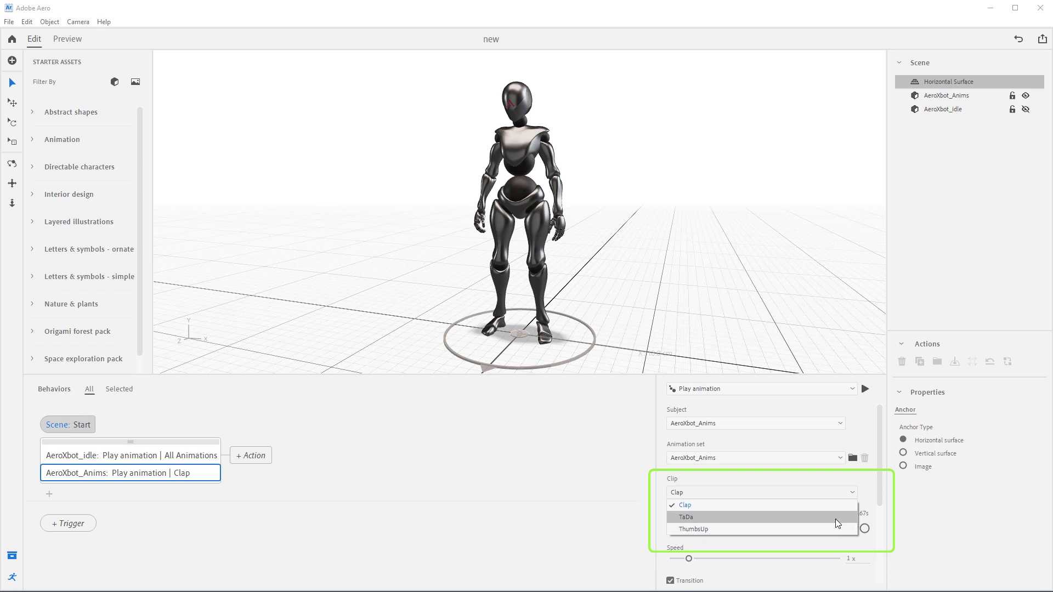
left_click(834, 518)
left_click(851, 494)
left_click(827, 527)
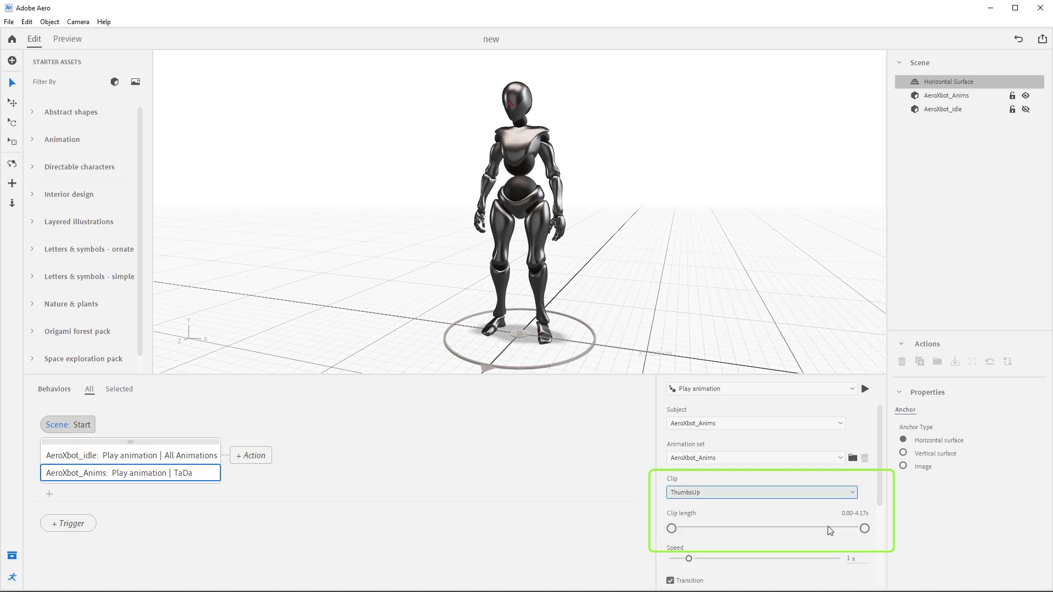
left_click(830, 493)
left_click(815, 517)
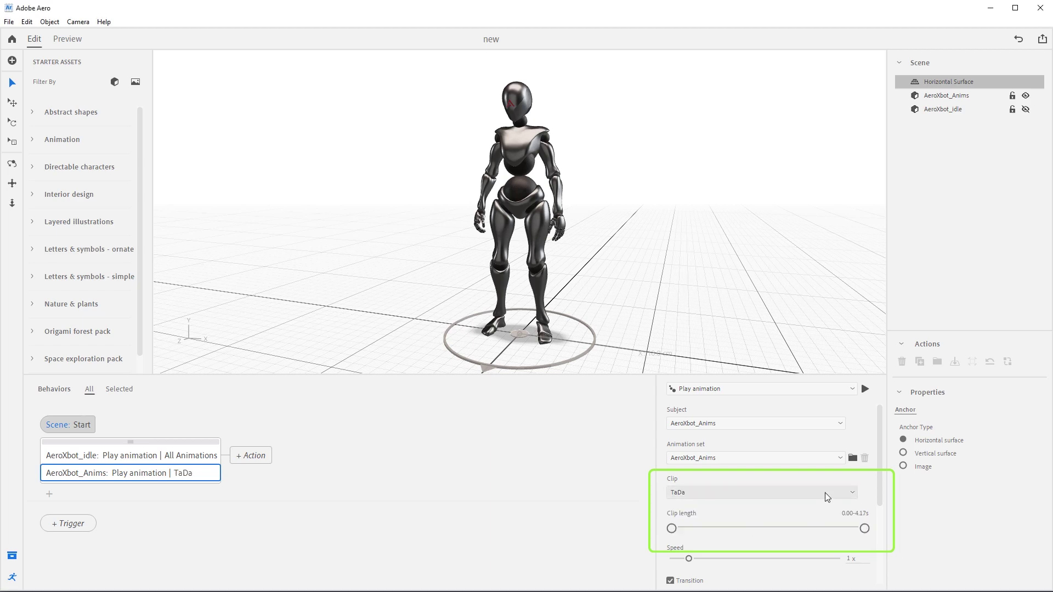
left_click(825, 493)
left_click(806, 528)
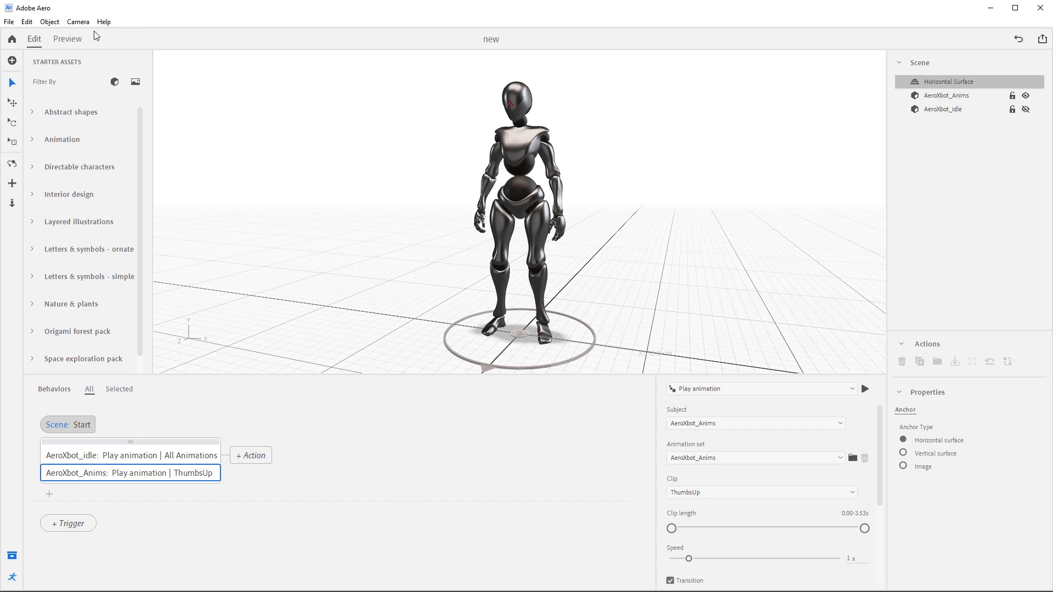
Step: Preview the scene with the ThumbsUp clip playing, orbit around the robot, and return to editing
left_click(76, 41)
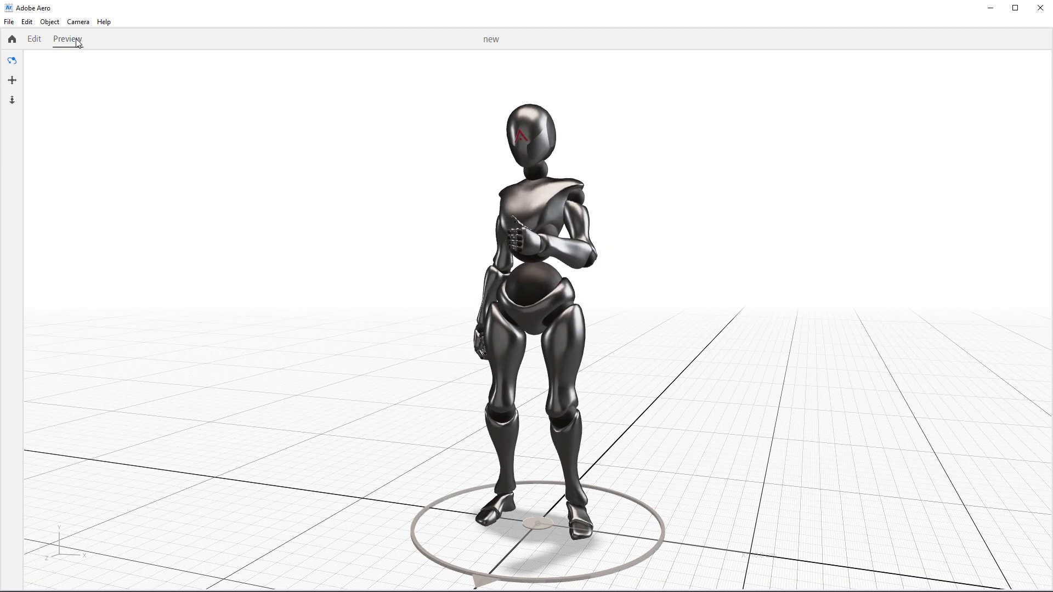
left_click_drag(332, 221, 360, 228)
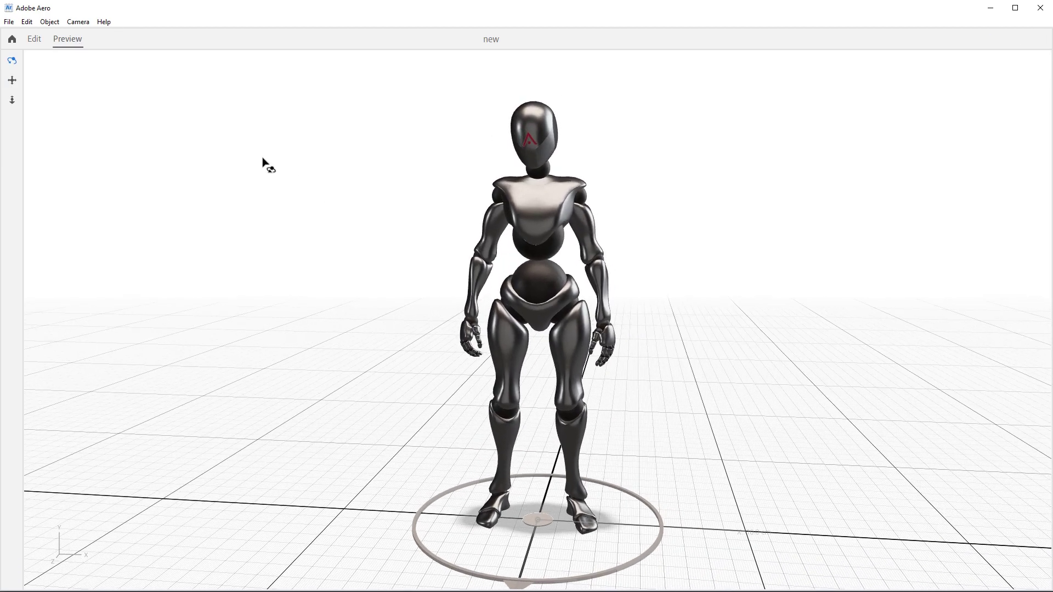
left_click(38, 44)
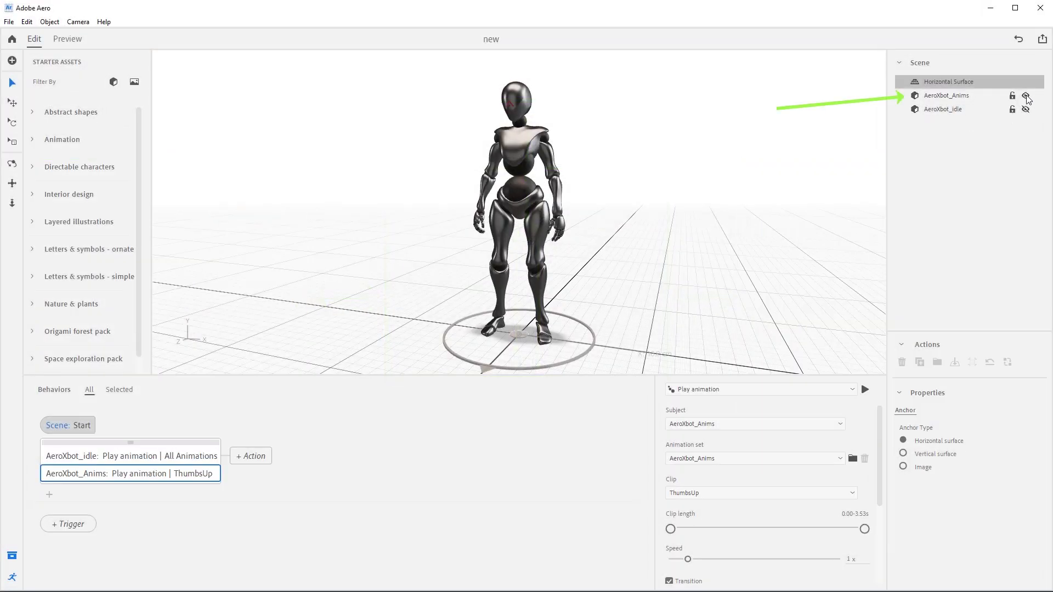
Step: Hide AeroXbot_Anims and import AeroXbot_Character from the Tutorial 01 folder into the scene
left_click(1025, 96)
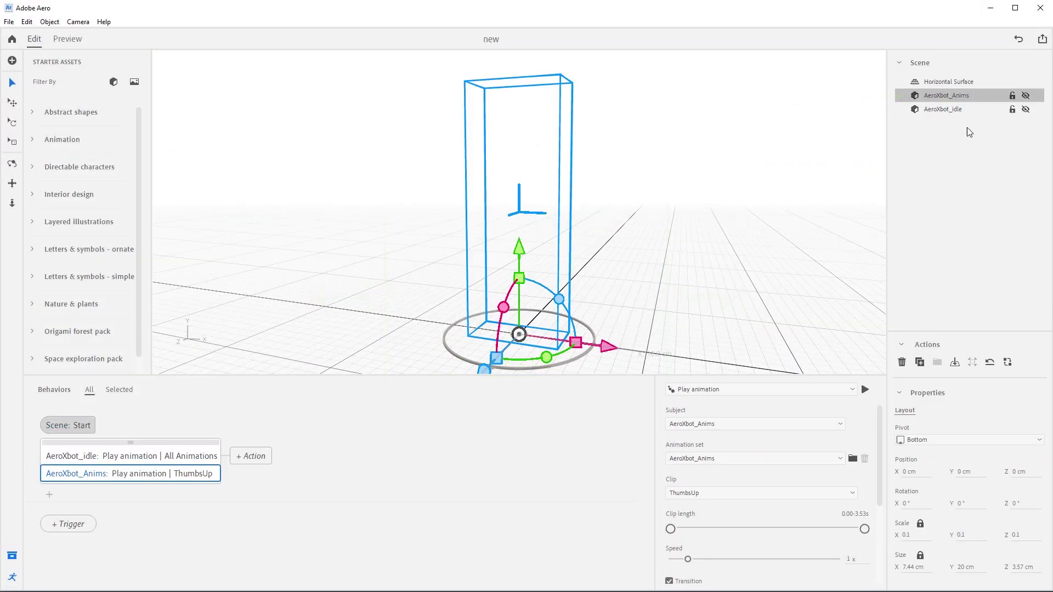
left_click(384, 590)
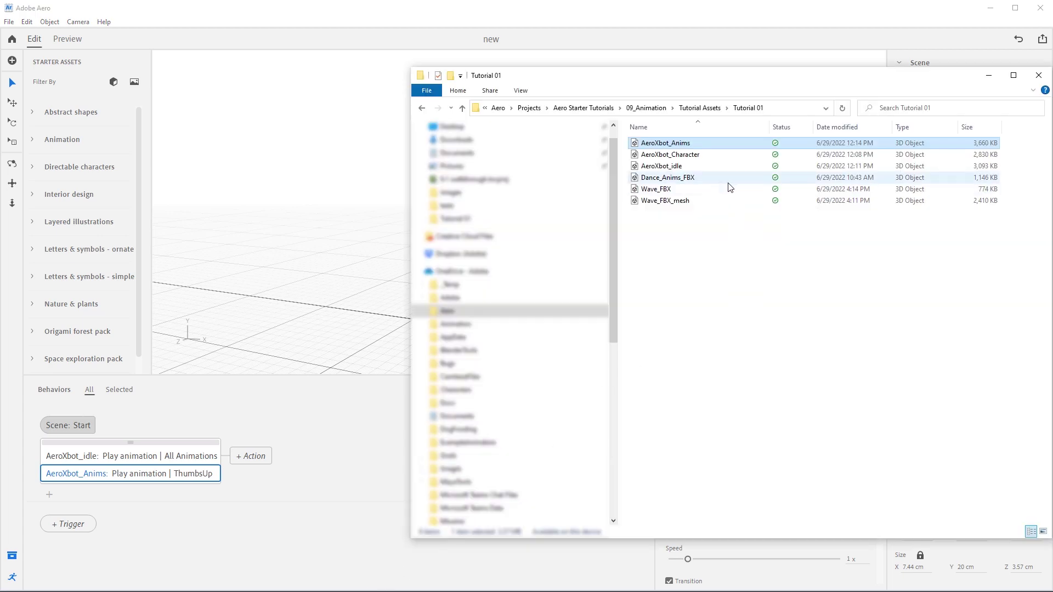
left_click(707, 156)
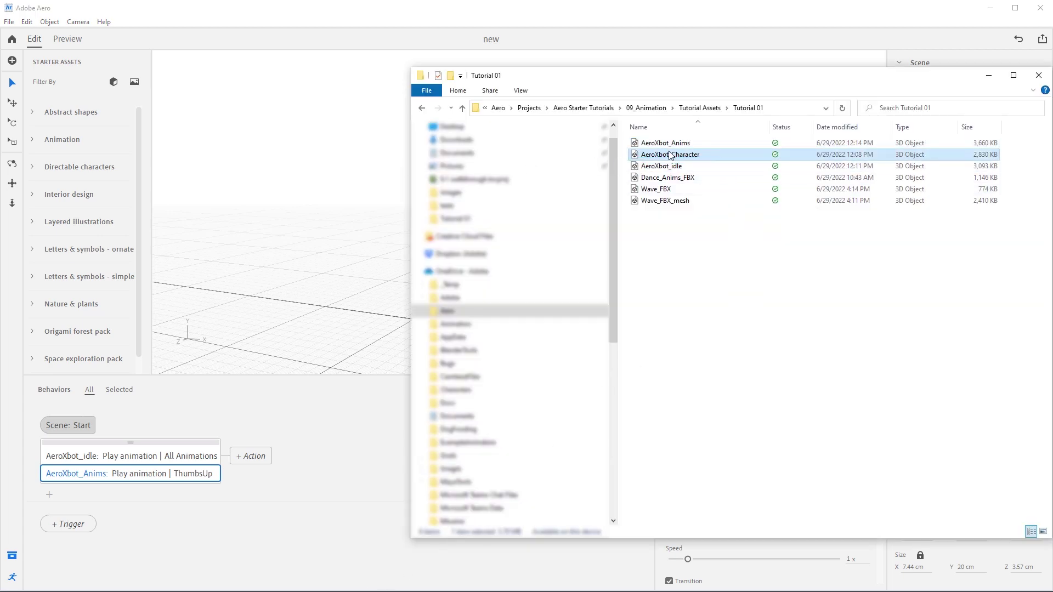
left_click_drag(691, 155, 316, 159)
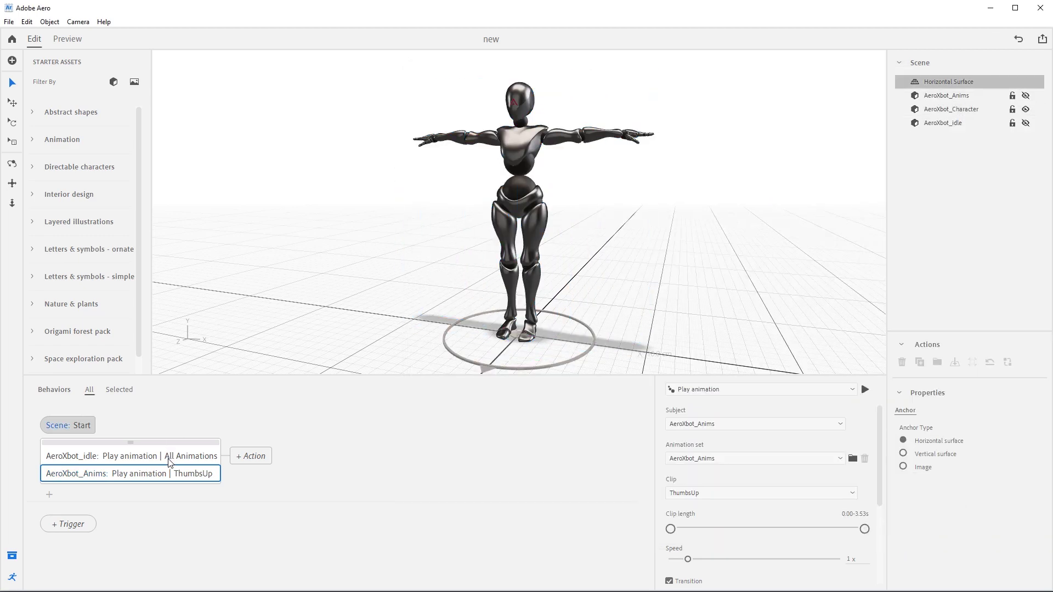
Step: Delete the AeroXbot_idle and AeroXbot_Anims Play animation actions from the Start trigger
left_click(171, 460)
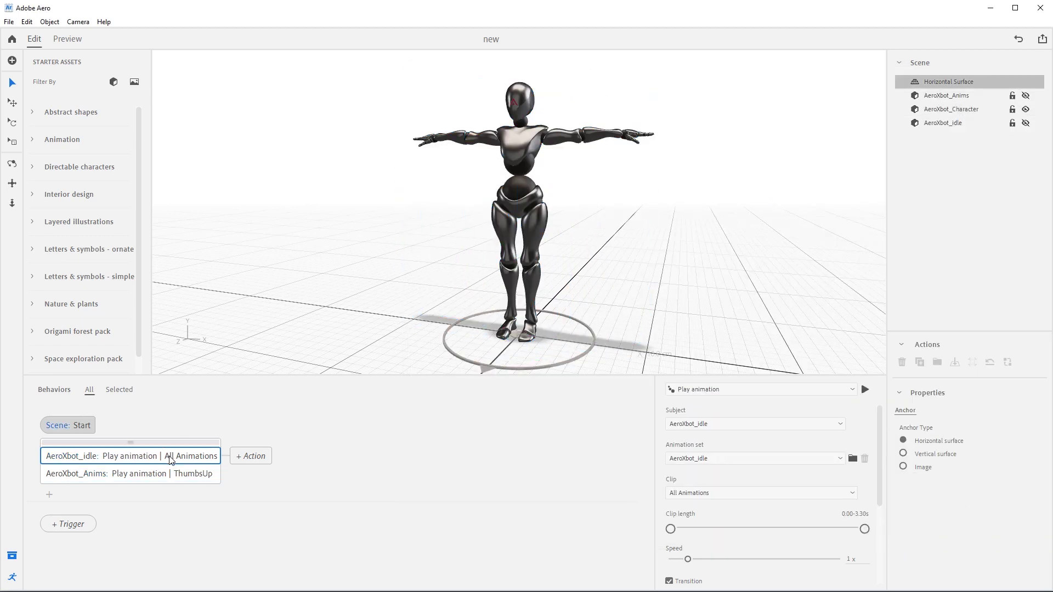
left_click(168, 473)
left_click(165, 457)
key("Delete")
key("Delete")
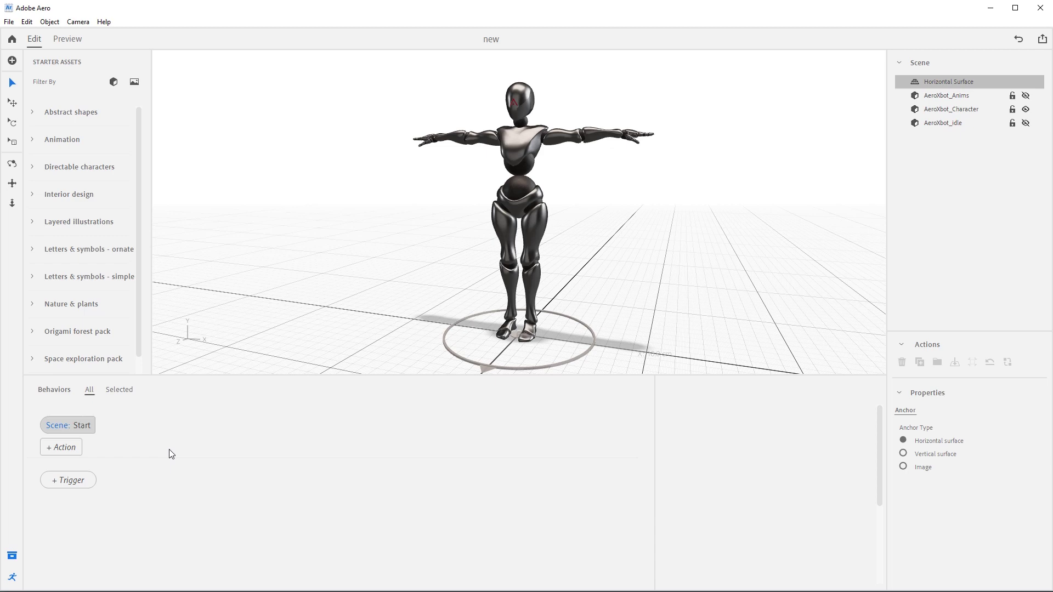
Step: Add a Play animation action under the Start trigger with AeroXbot_Character as its subject
left_click(925, 110)
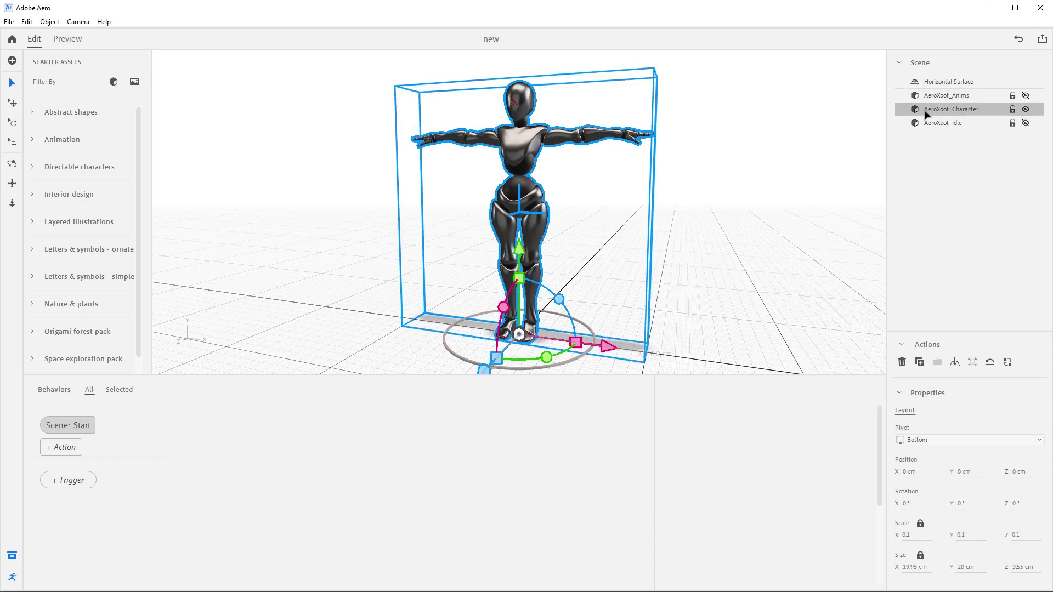
left_click(64, 448)
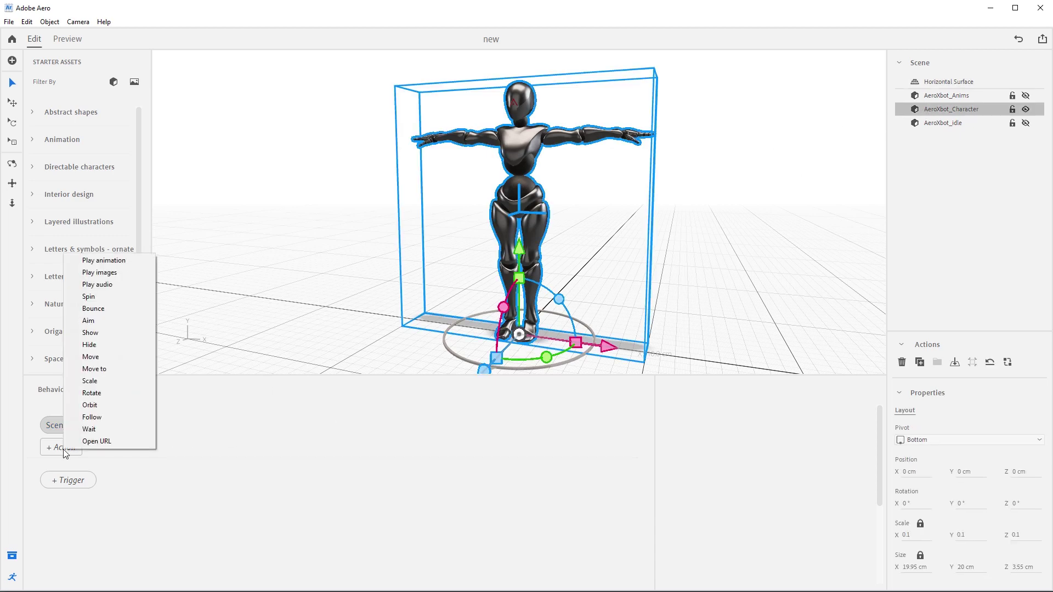
left_click(115, 260)
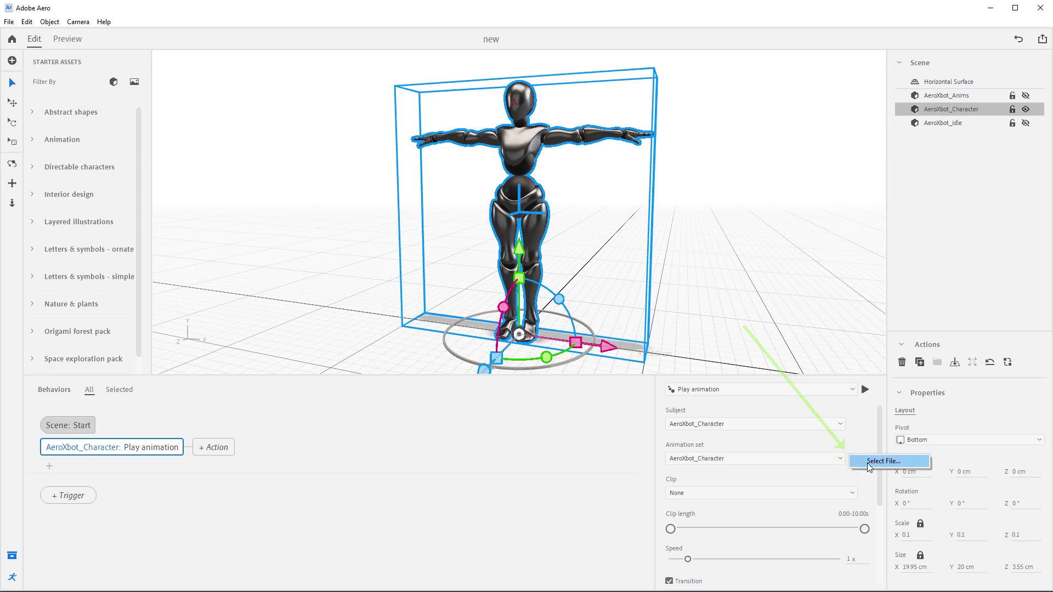
Step: Load the Wave_FBX animation file into the AeroXbot_Character action and choose Wave_FBX_fbx as its animation set
left_click(853, 459)
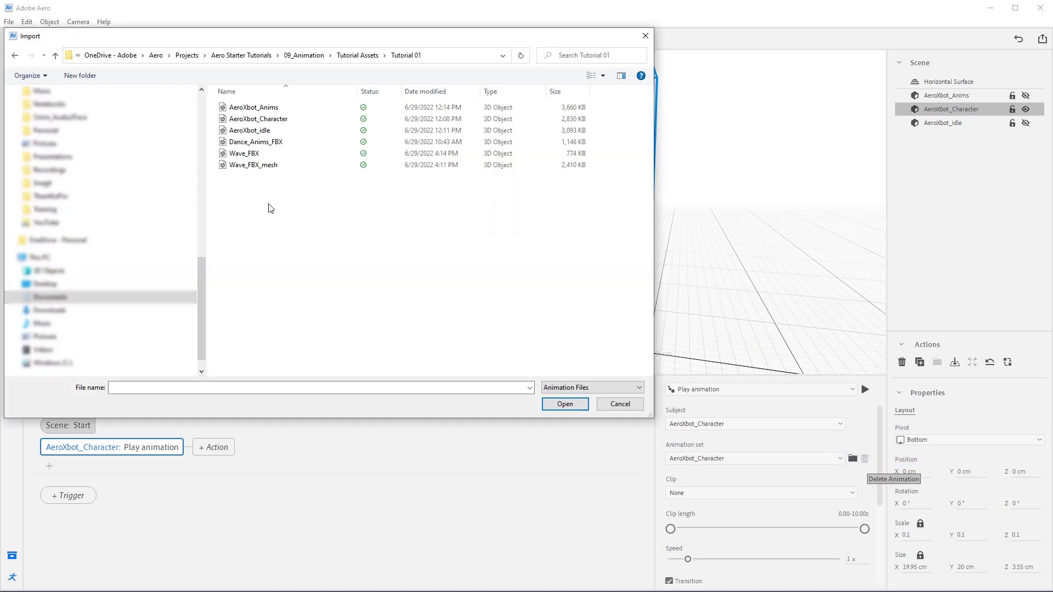
left_click(268, 155)
left_click(574, 406)
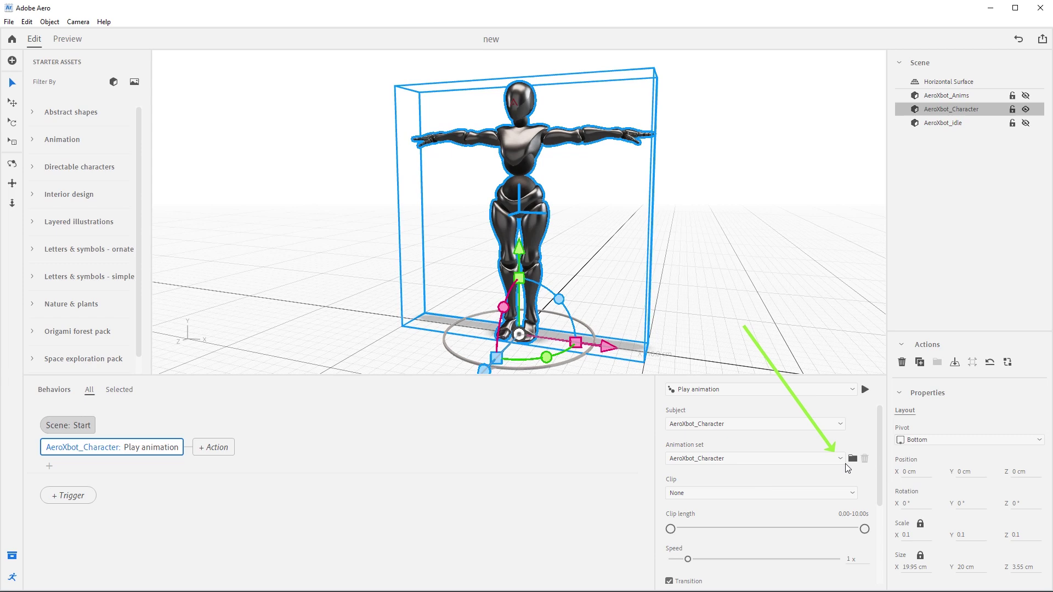
left_click(842, 461)
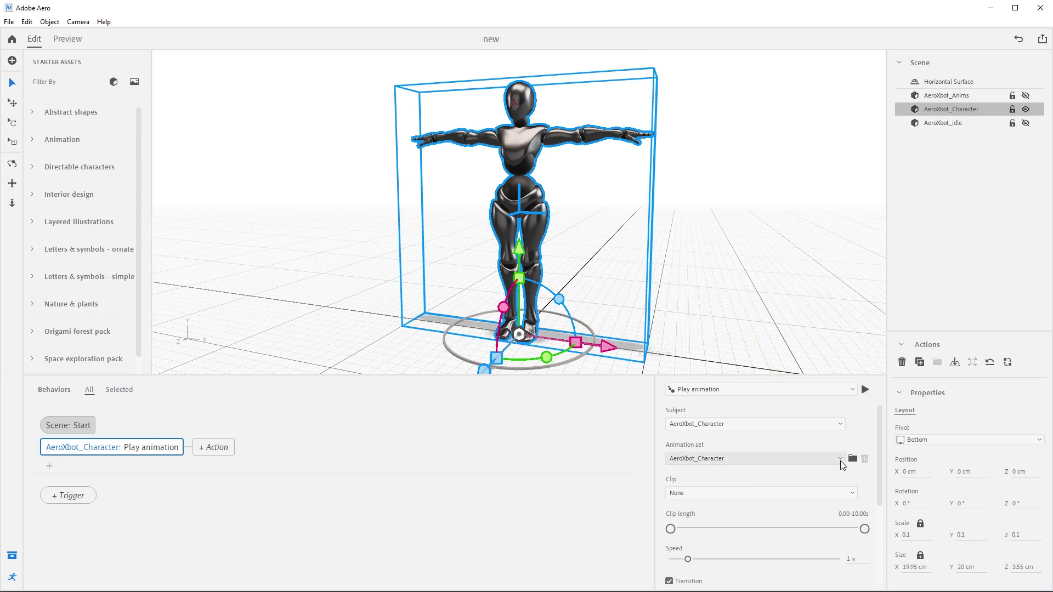
left_click(801, 483)
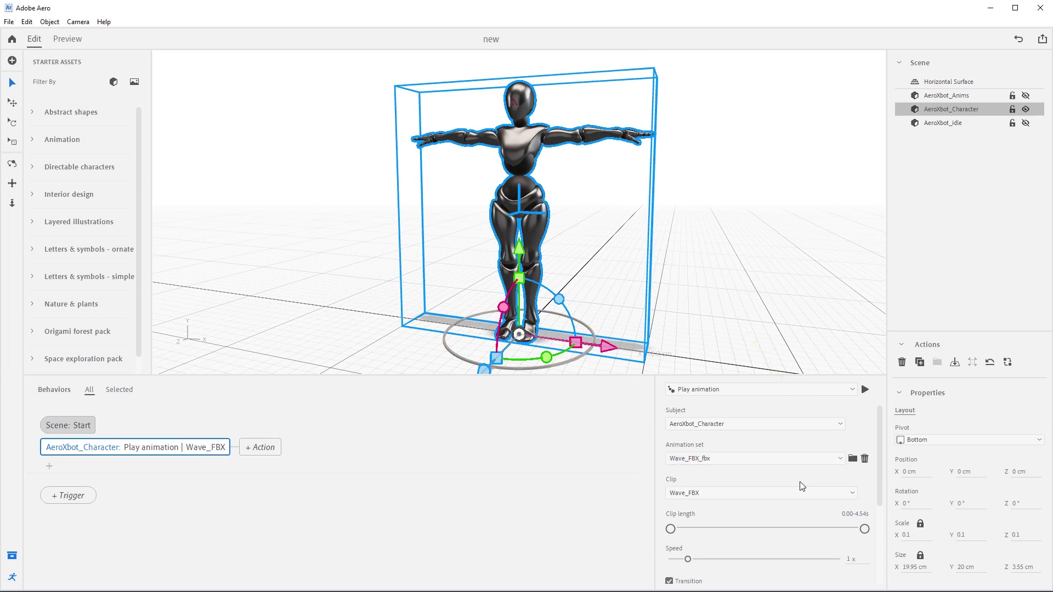
Step: Turn off Transition for the Wave_FBX action, preview the scene, and return to editing
left_click(775, 494)
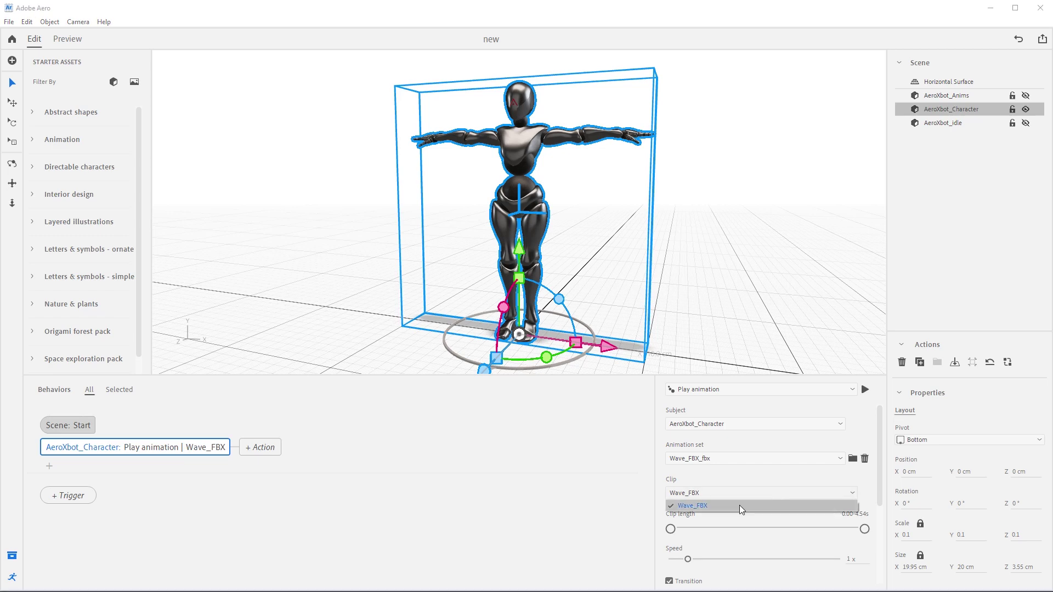
left_click(727, 491)
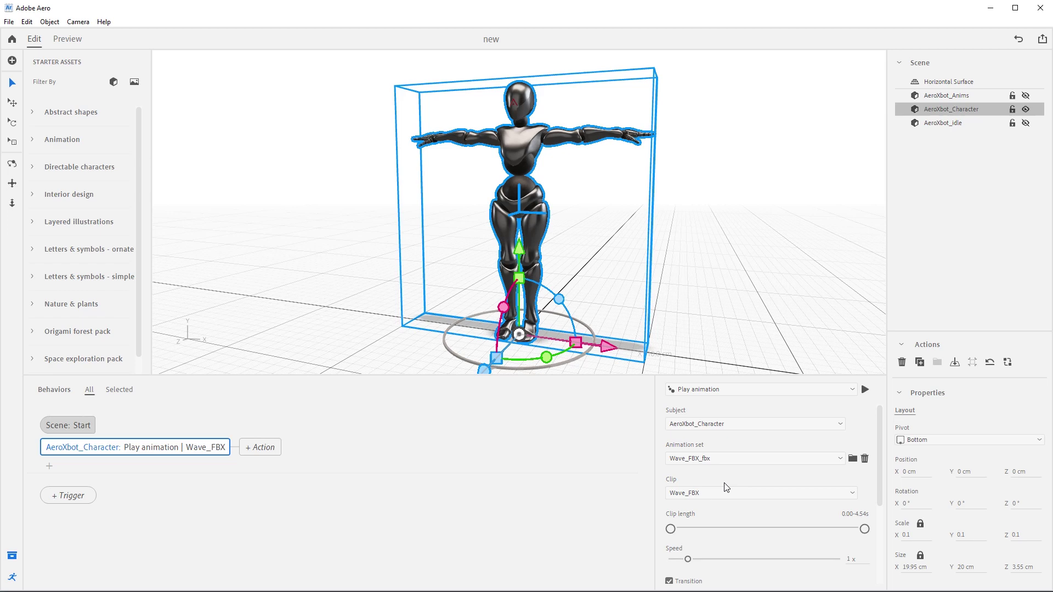
scroll(724, 500, "down", 2)
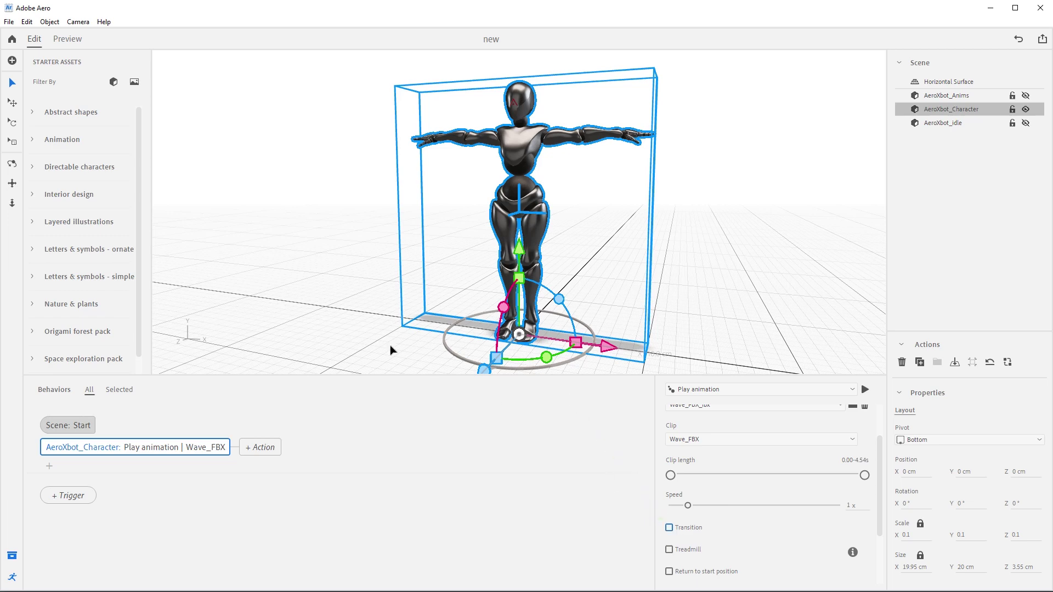
left_click(67, 39)
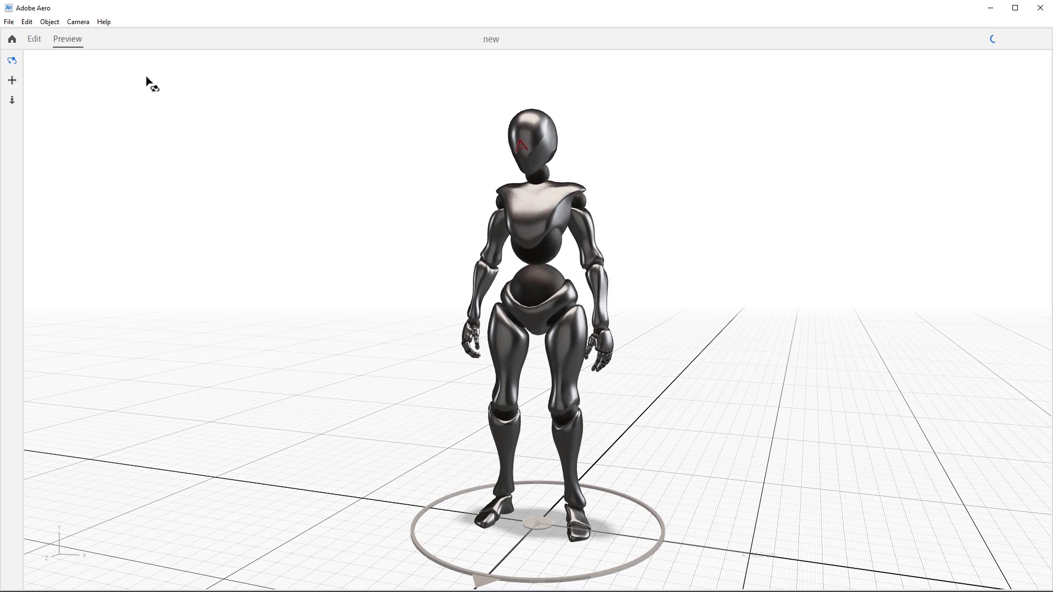
left_click(34, 39)
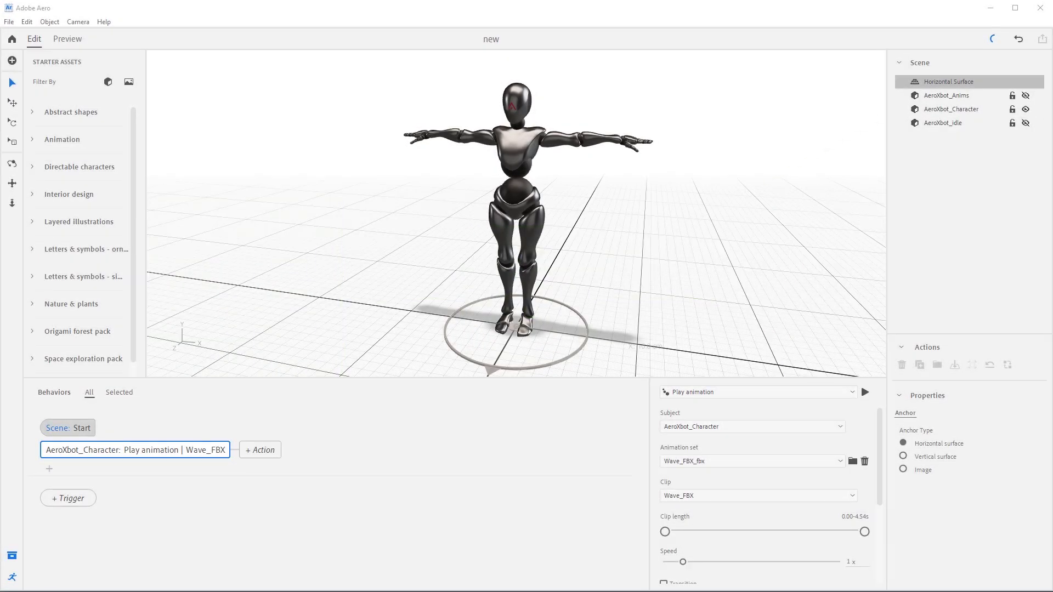
Step: Add a second Play animation action for AeroXbot_Character directly after the Wave_FBX action
left_click(964, 114)
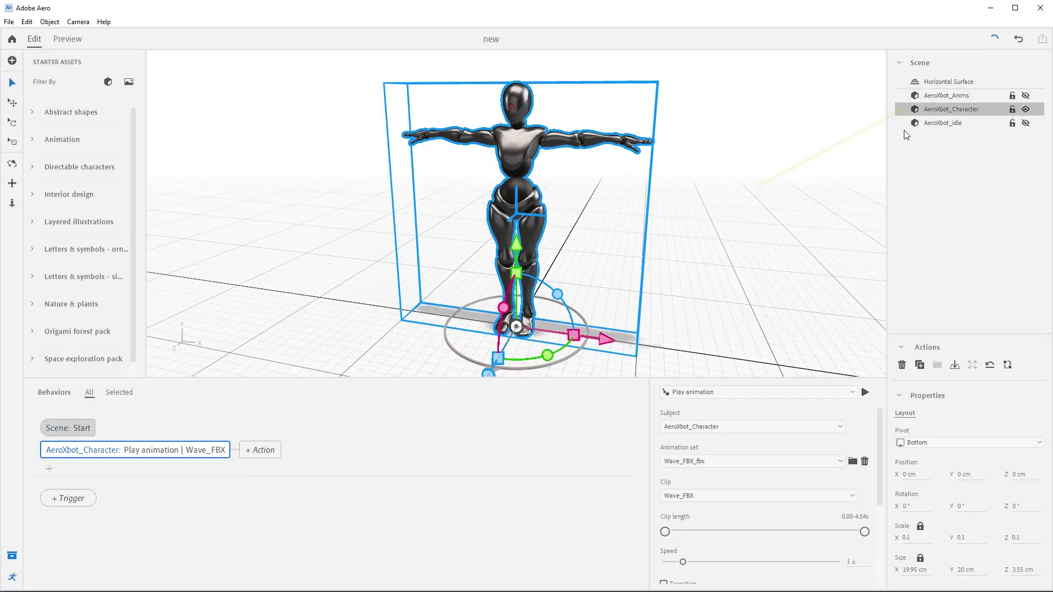
left_click(260, 450)
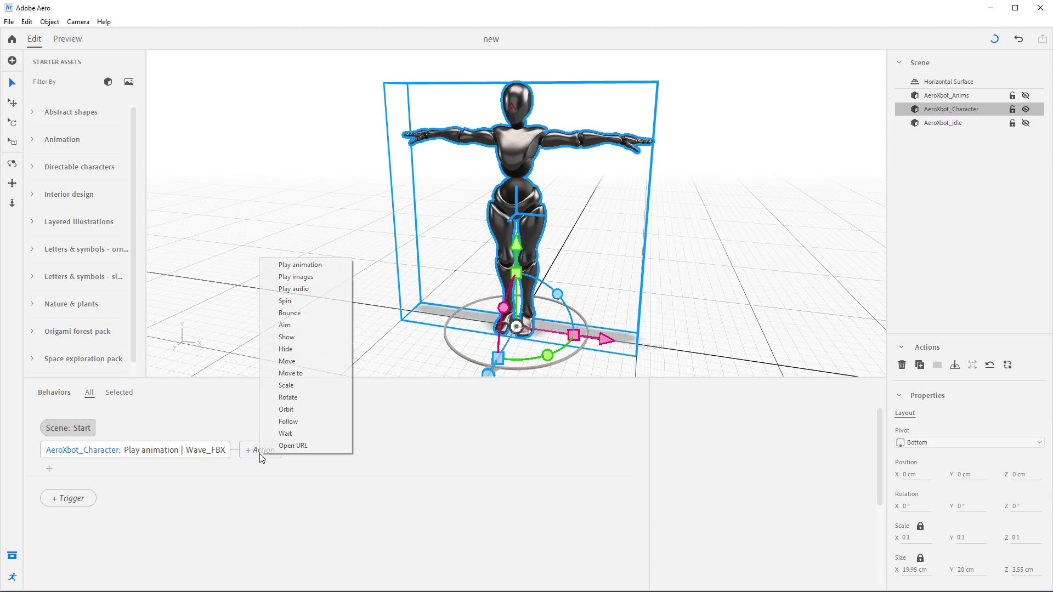
left_click(308, 264)
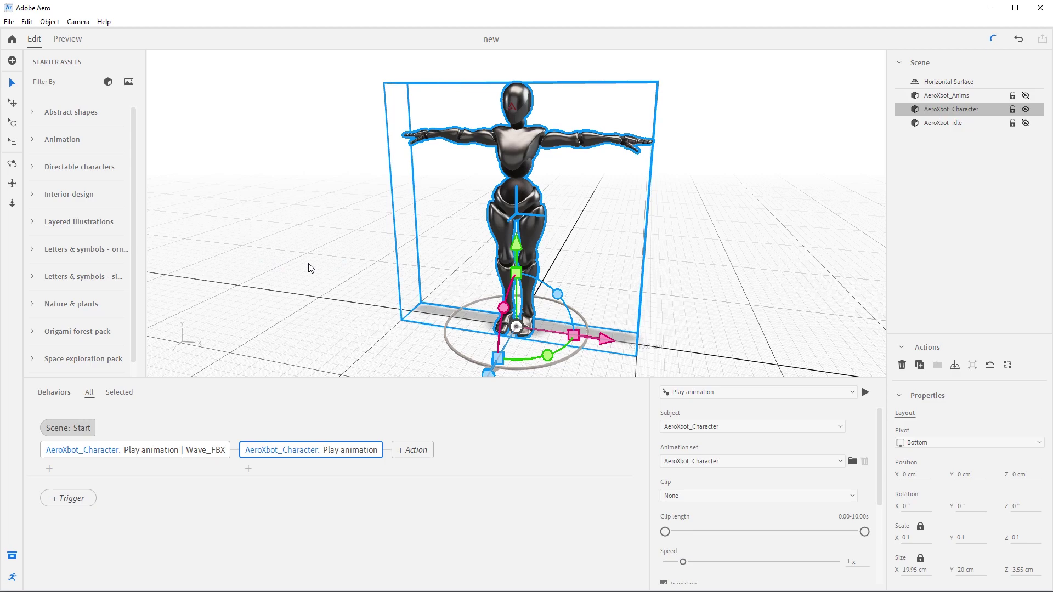
Step: Load the Dance_Anims_FBX file into the second action and choose Dance_Anims_FBX_fbx as its animation set
left_click(852, 464)
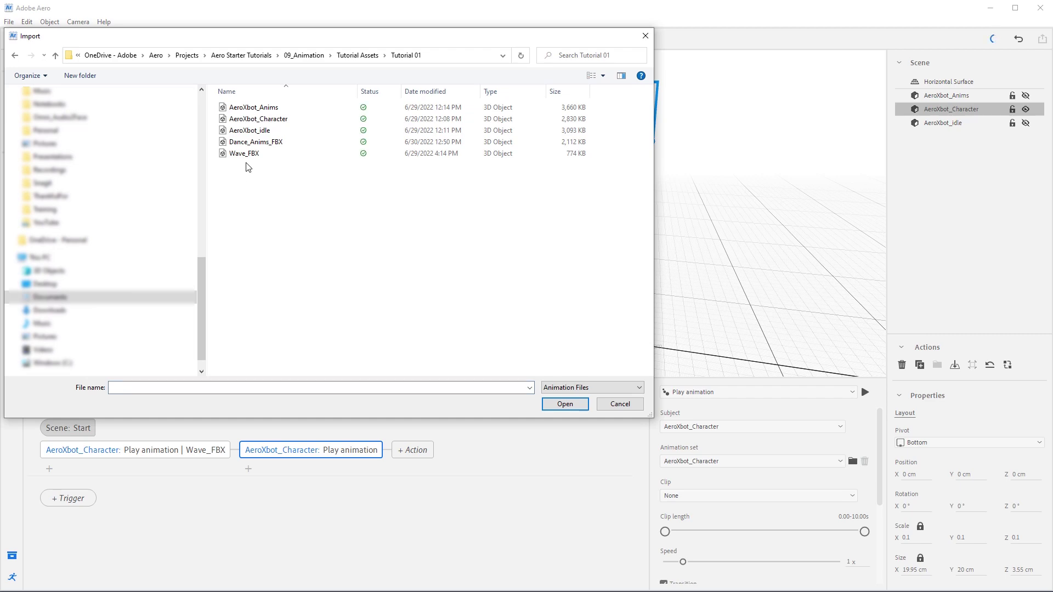
left_click(265, 144)
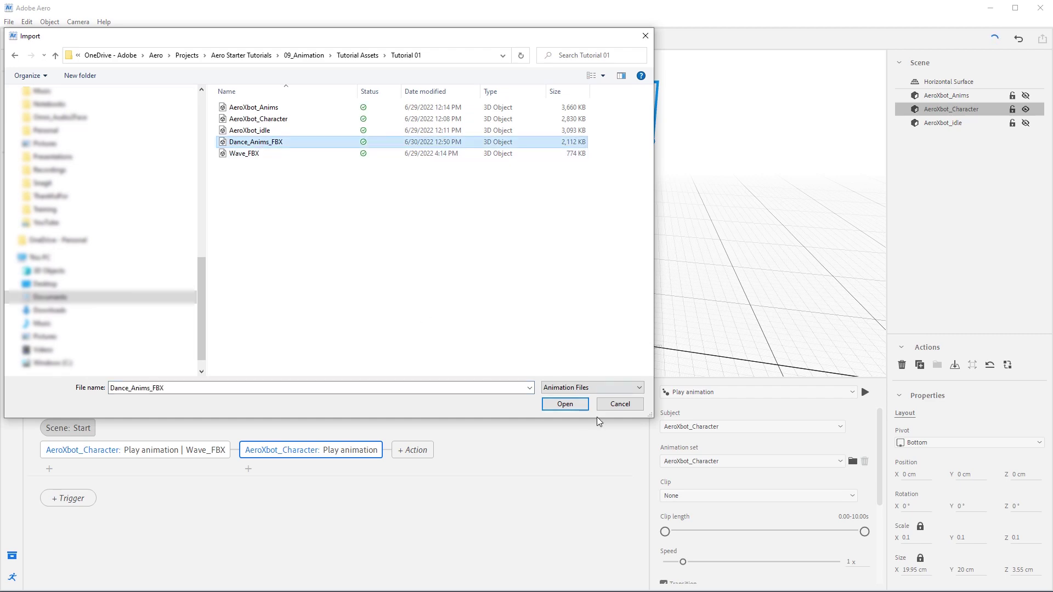
left_click(574, 406)
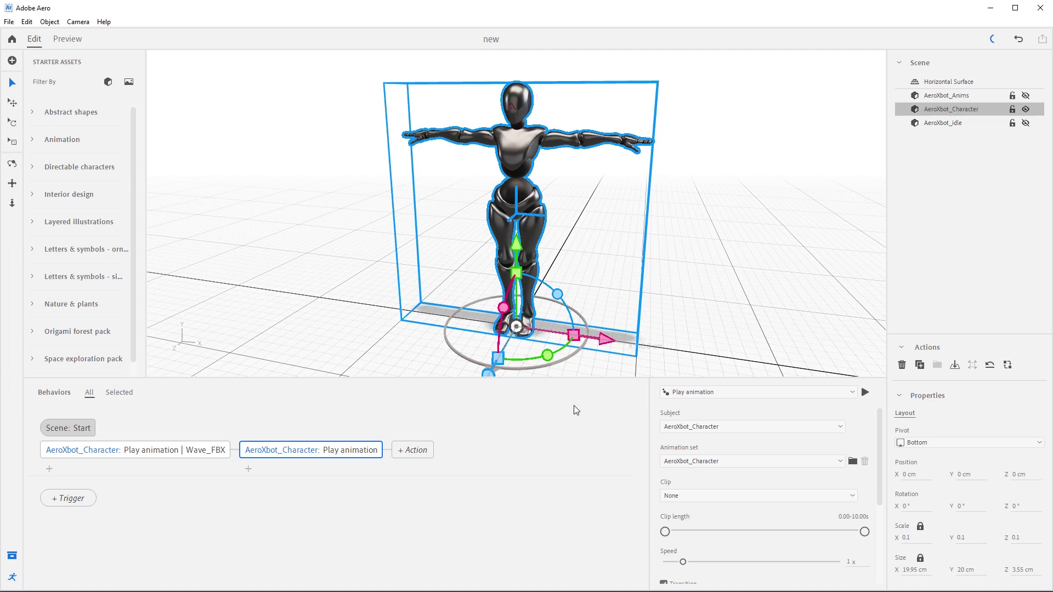
left_click(768, 462)
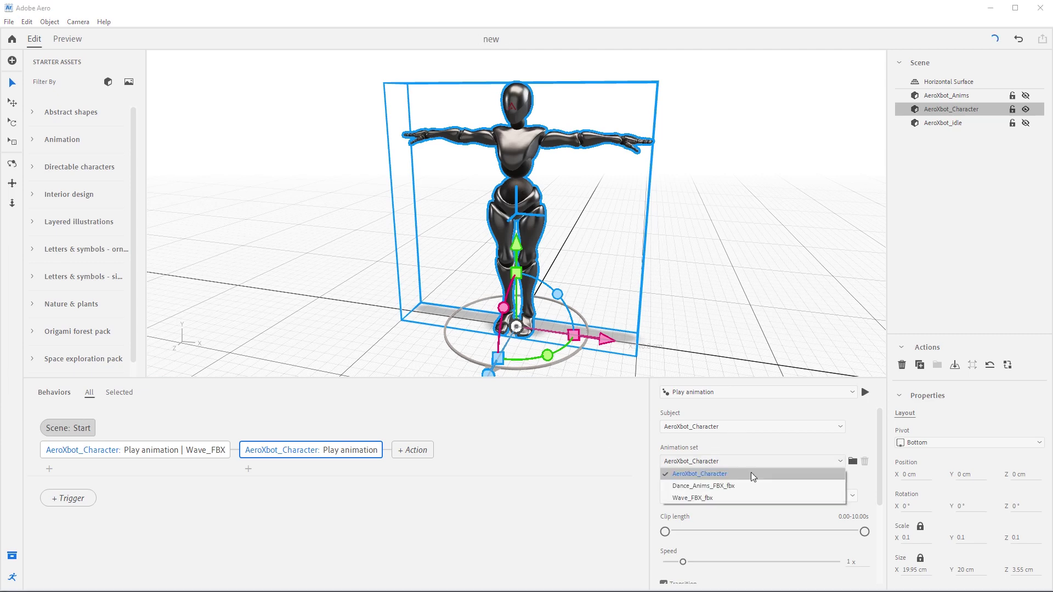
left_click(724, 488)
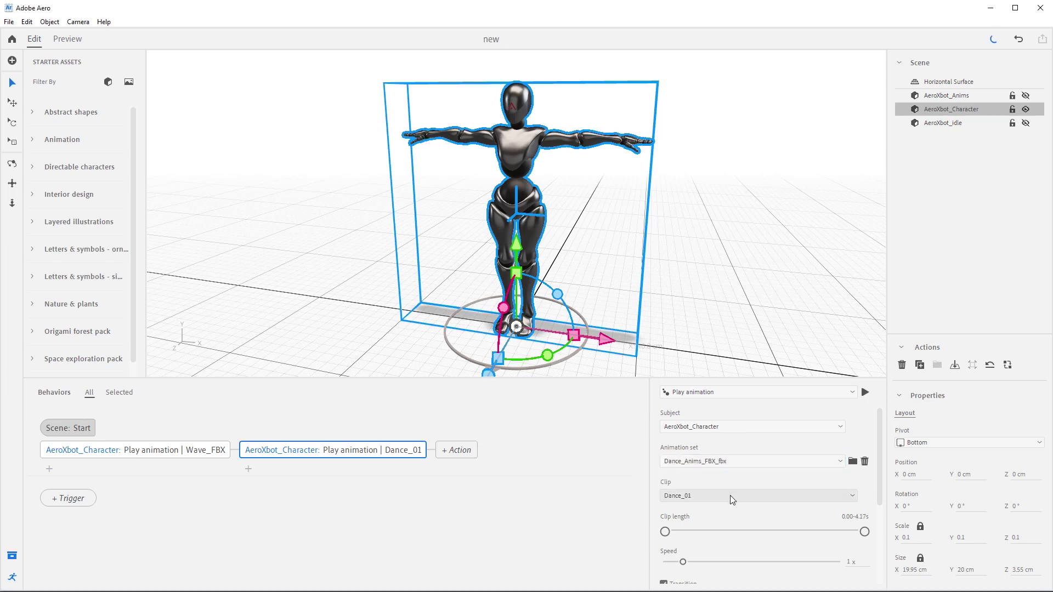
Step: Set the second action's clip to Dance_02 and preview the scene
left_click(729, 495)
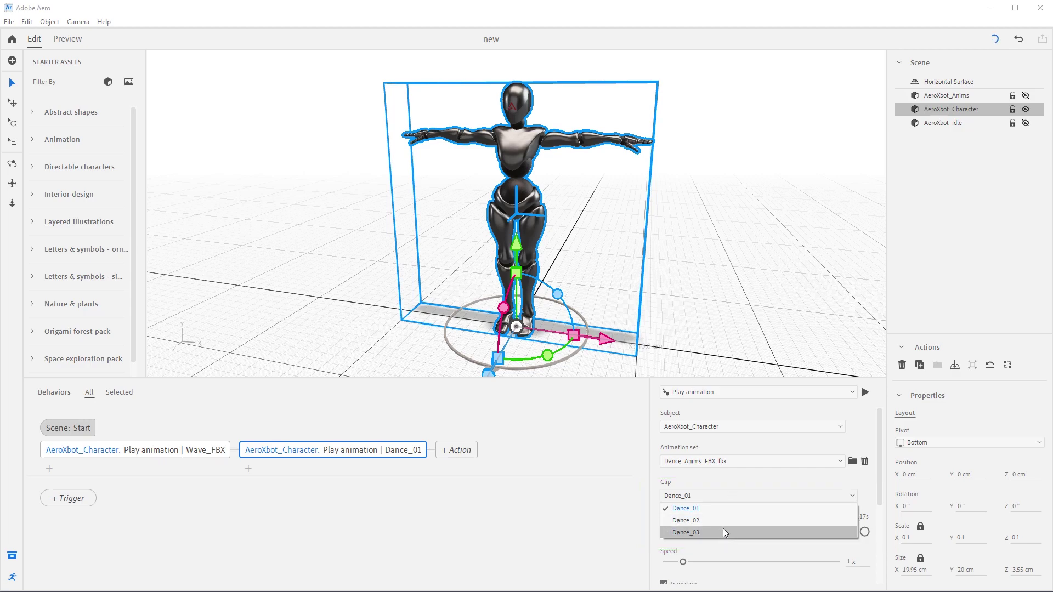
left_click(731, 522)
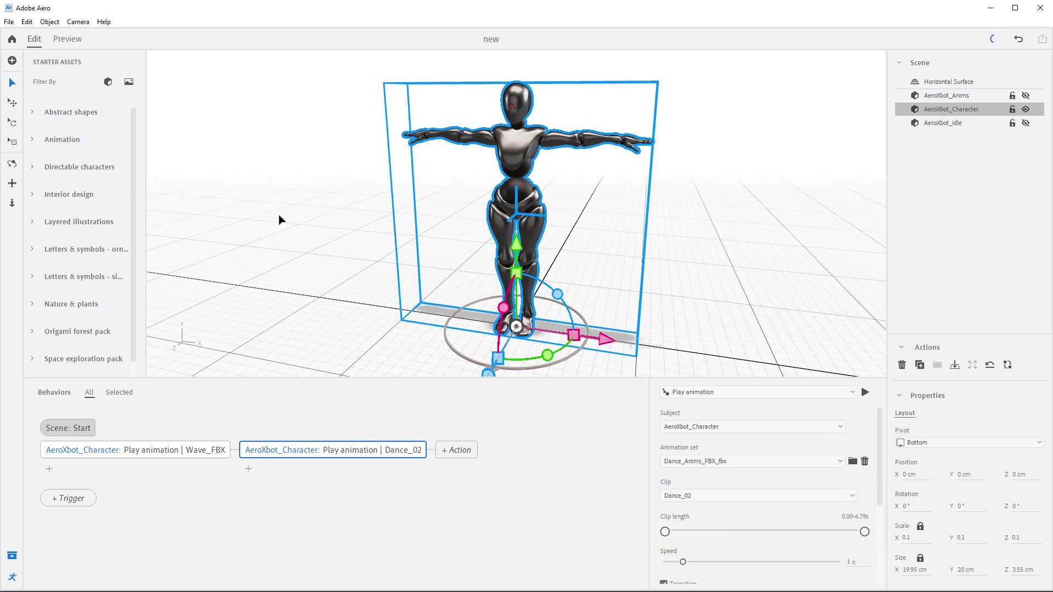
left_click(63, 42)
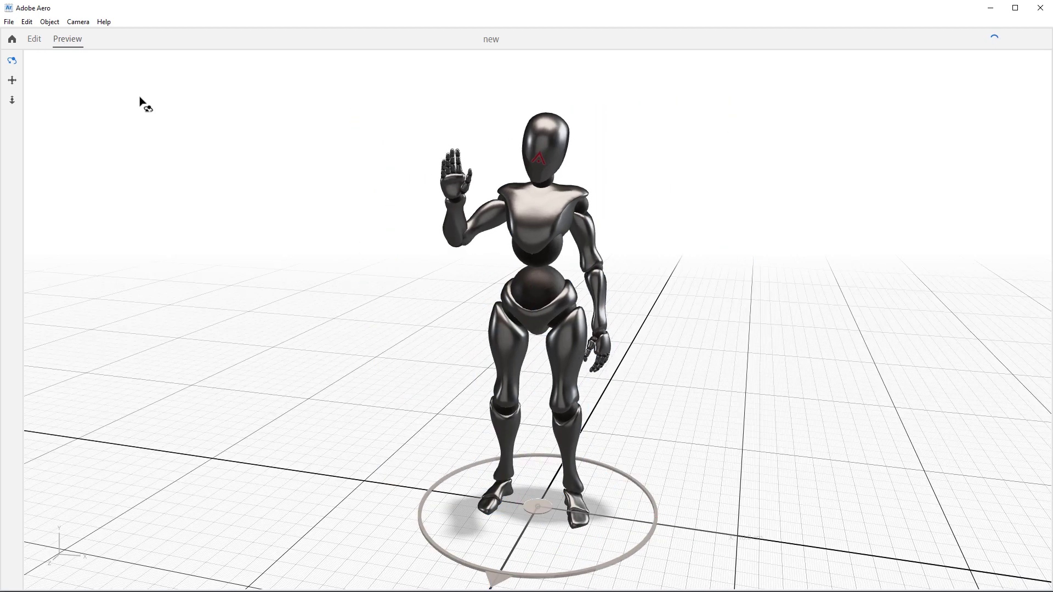